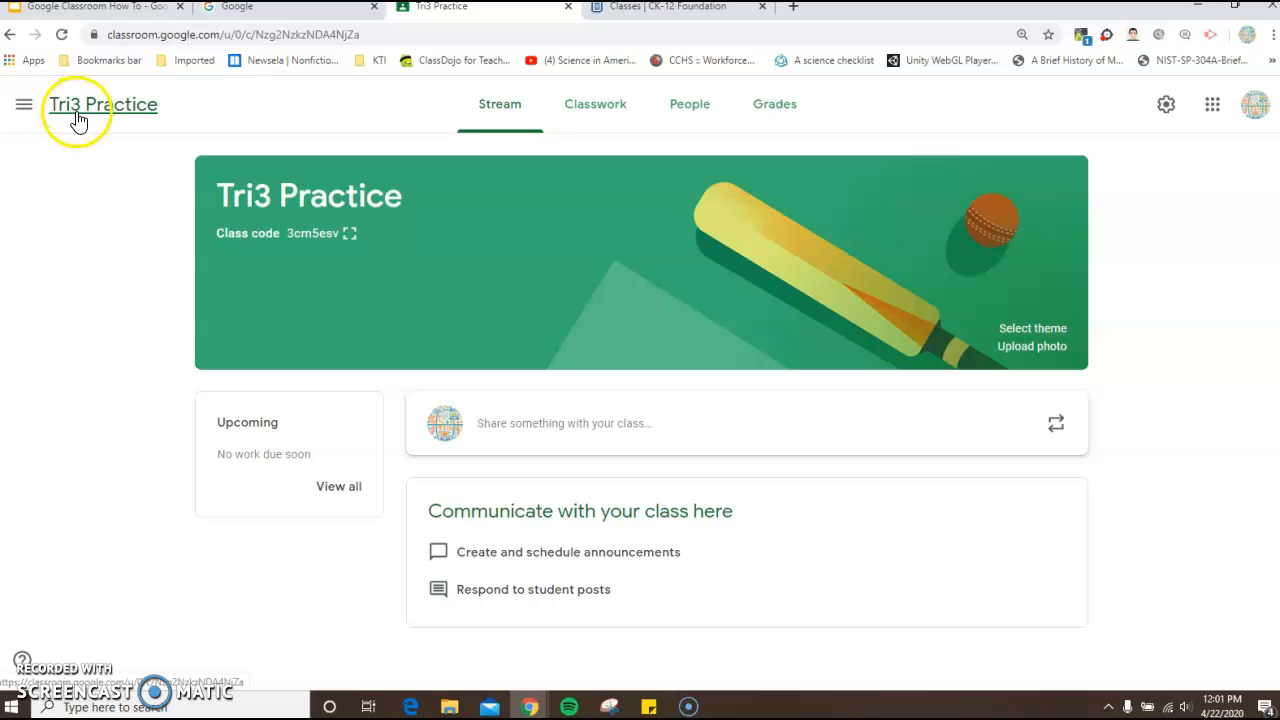
# Step: View the overview of all classes and reopen the Tri3 Practice class
pyautogui.click(23, 105)
pyautogui.click(26, 108)
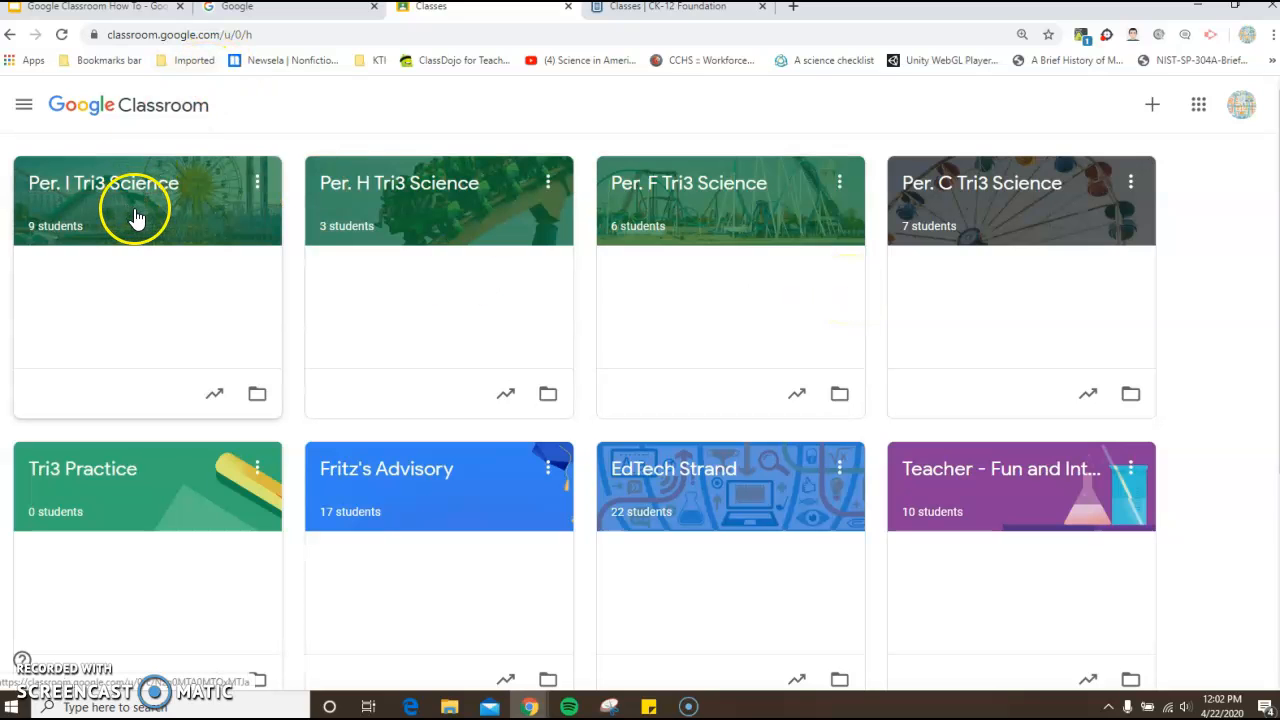
pyautogui.click(151, 491)
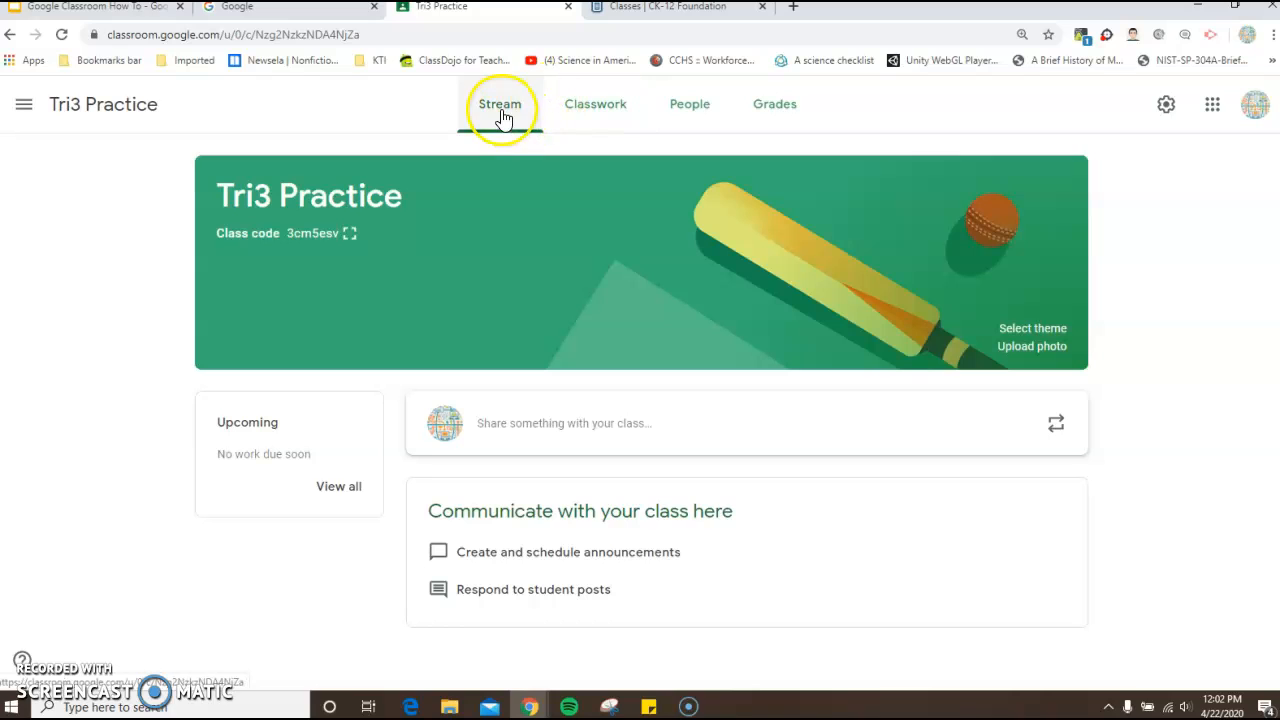
# Step: Add a topic named "Week 1 (May 4-7)" to the classwork of Tri3 Practice
pyautogui.click(597, 116)
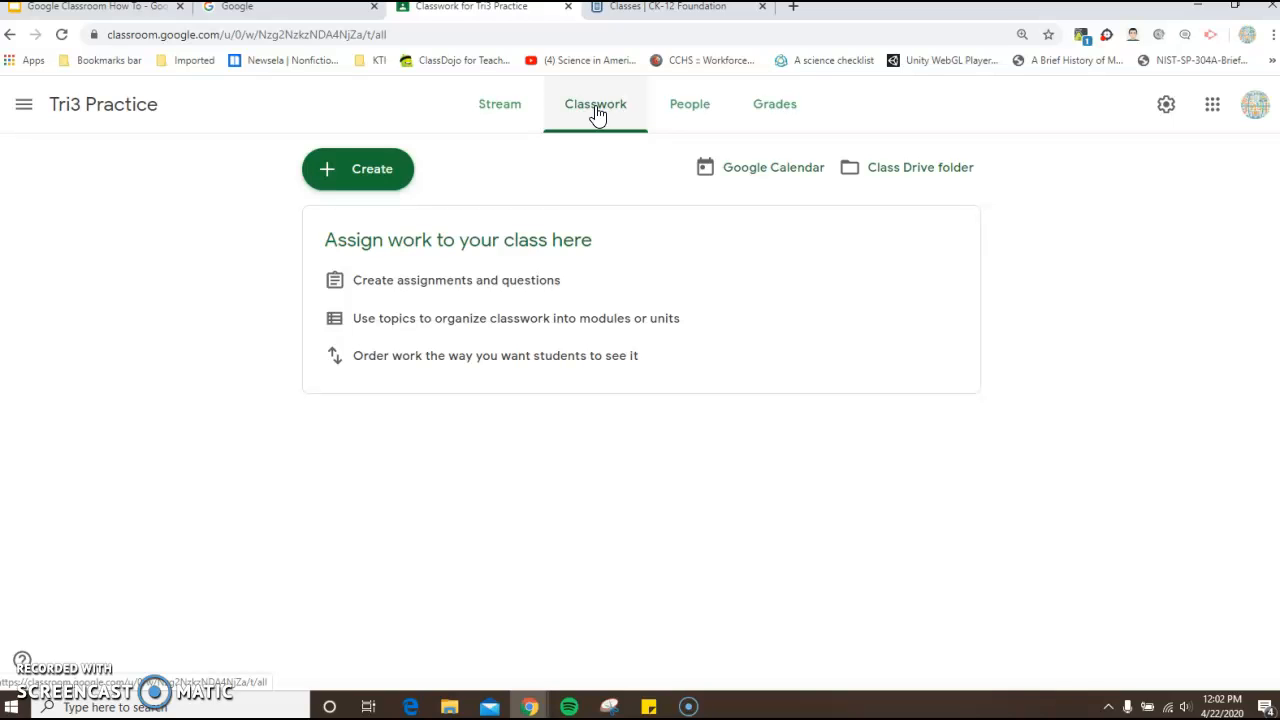
pyautogui.click(369, 171)
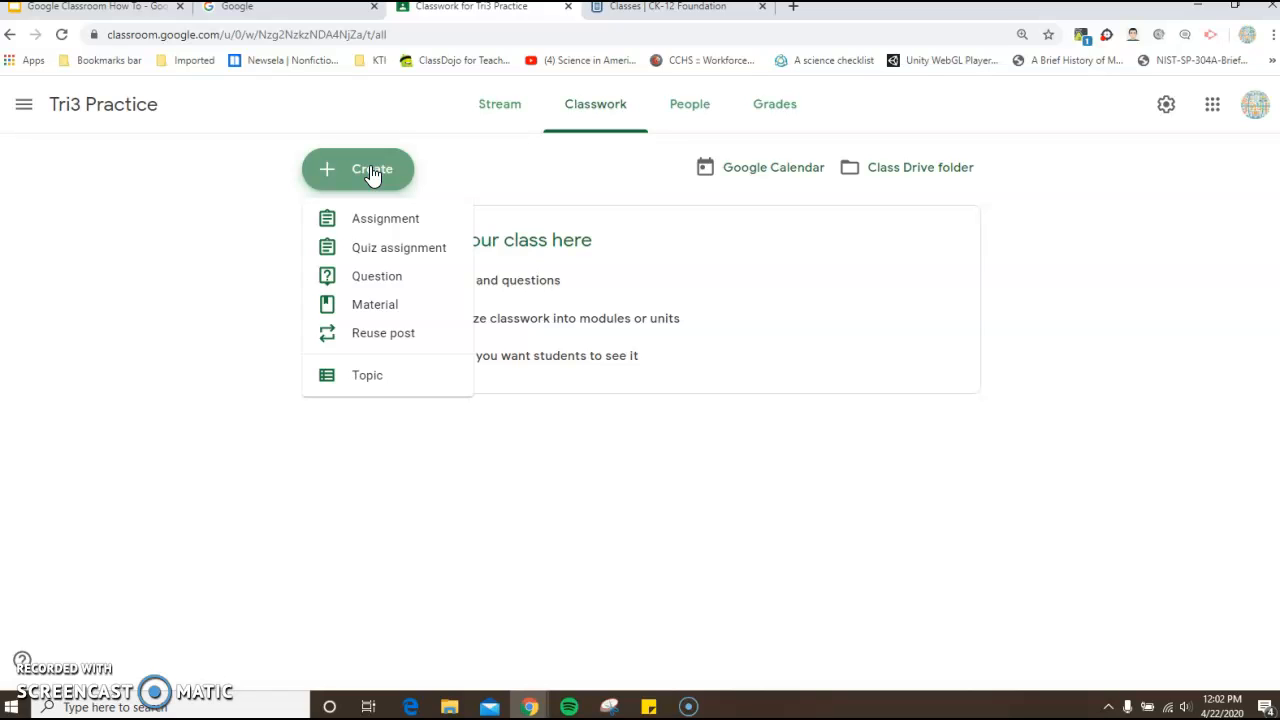
pyautogui.click(375, 212)
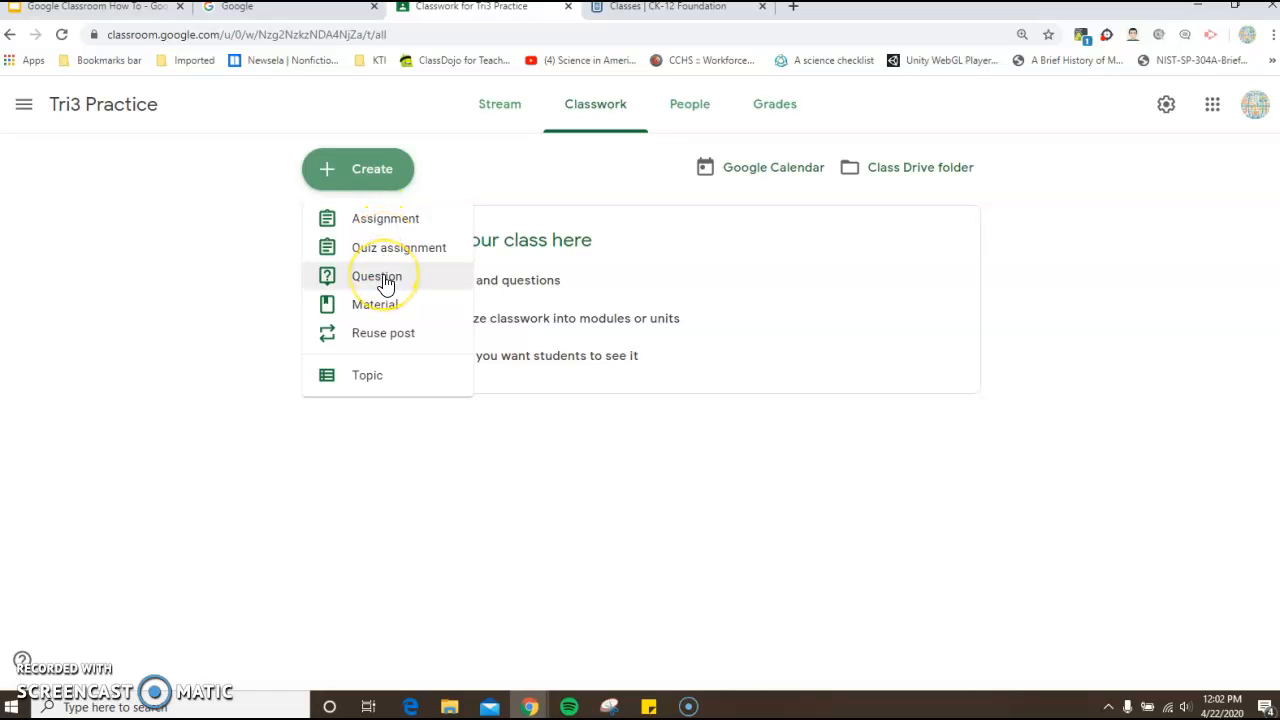
pyautogui.click(366, 380)
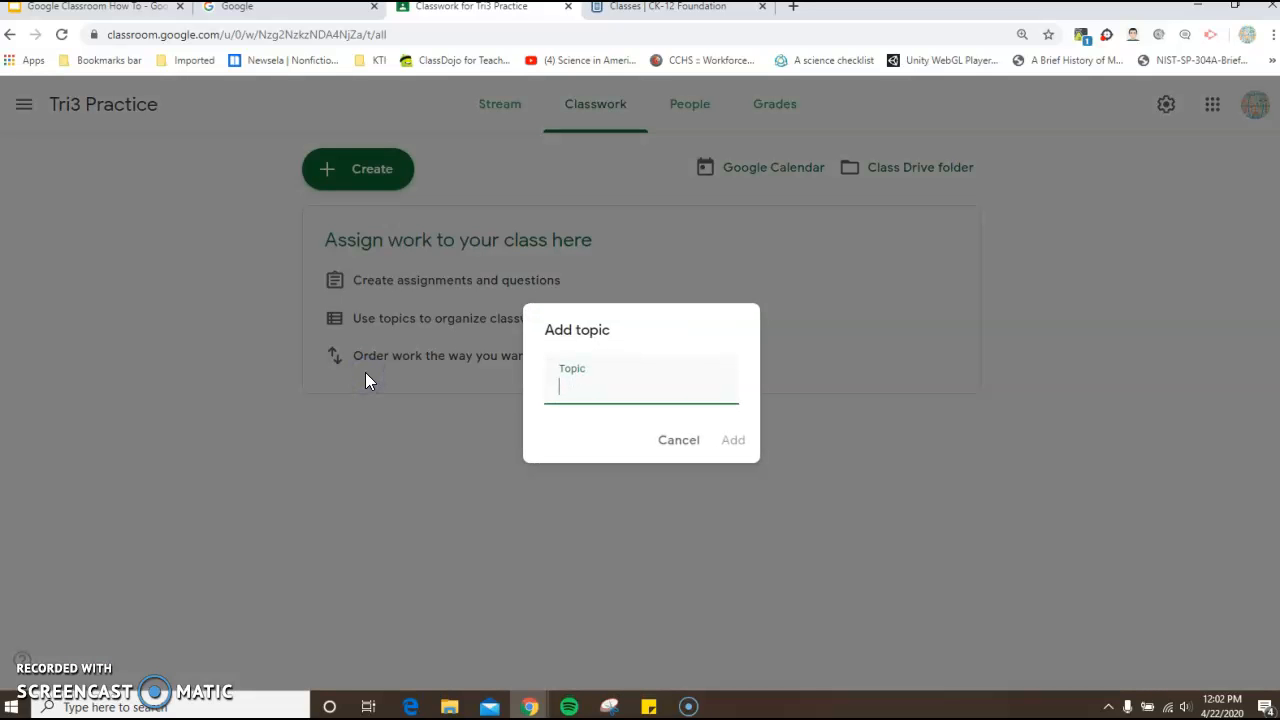
pyautogui.click(570, 385)
pyautogui.write('Week')
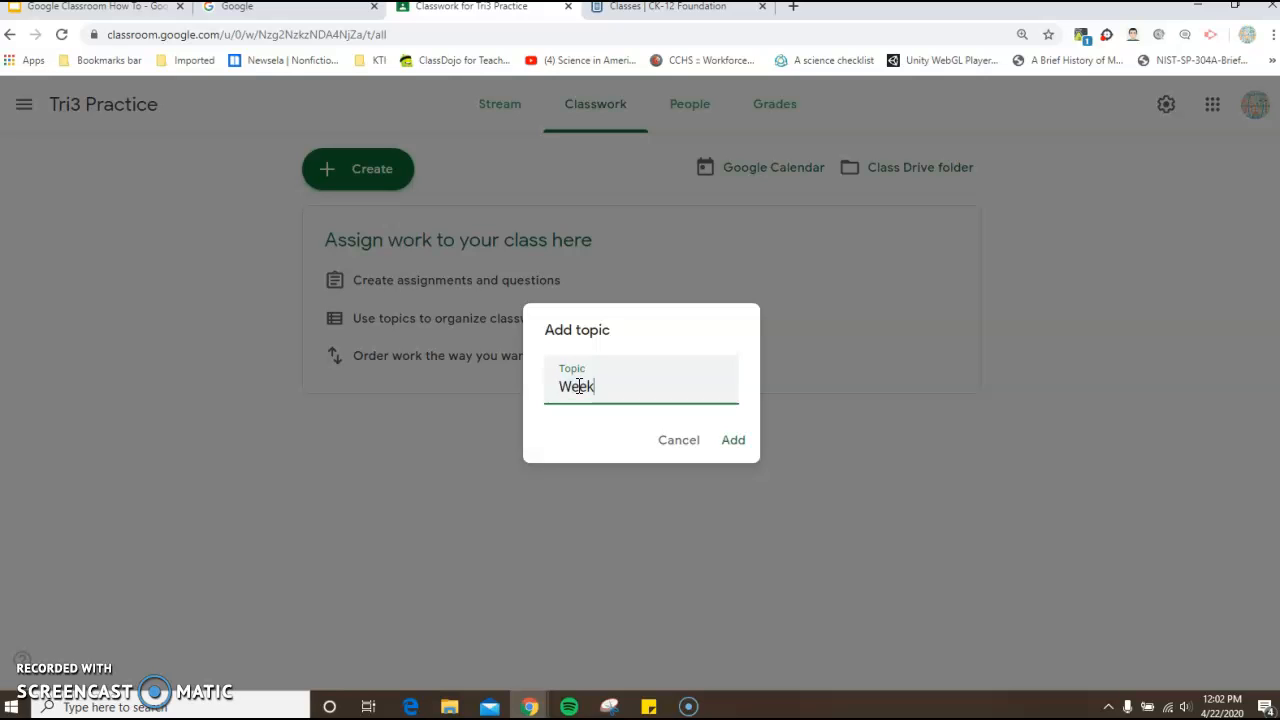
pyautogui.write(' 1 (May 4-7')
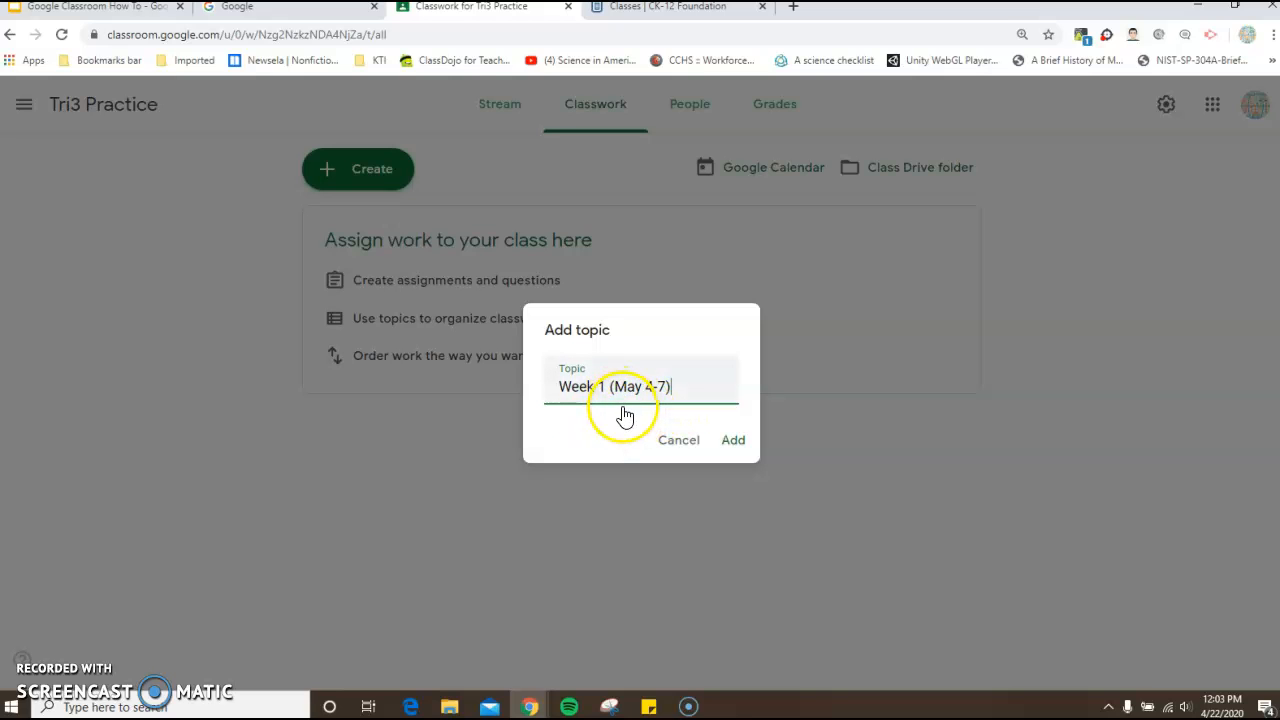
pyautogui.click(734, 442)
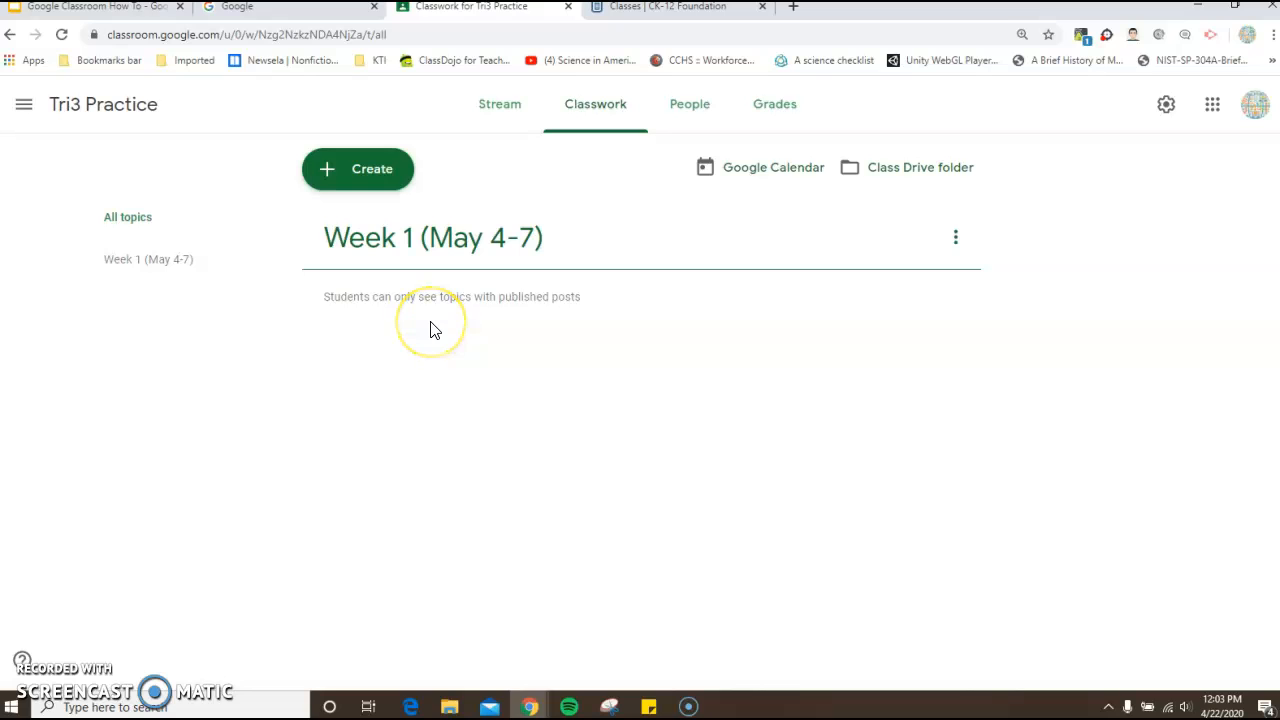
# Step: Create a new assignment titled "Day 1 - 5/4"
pyautogui.click(372, 175)
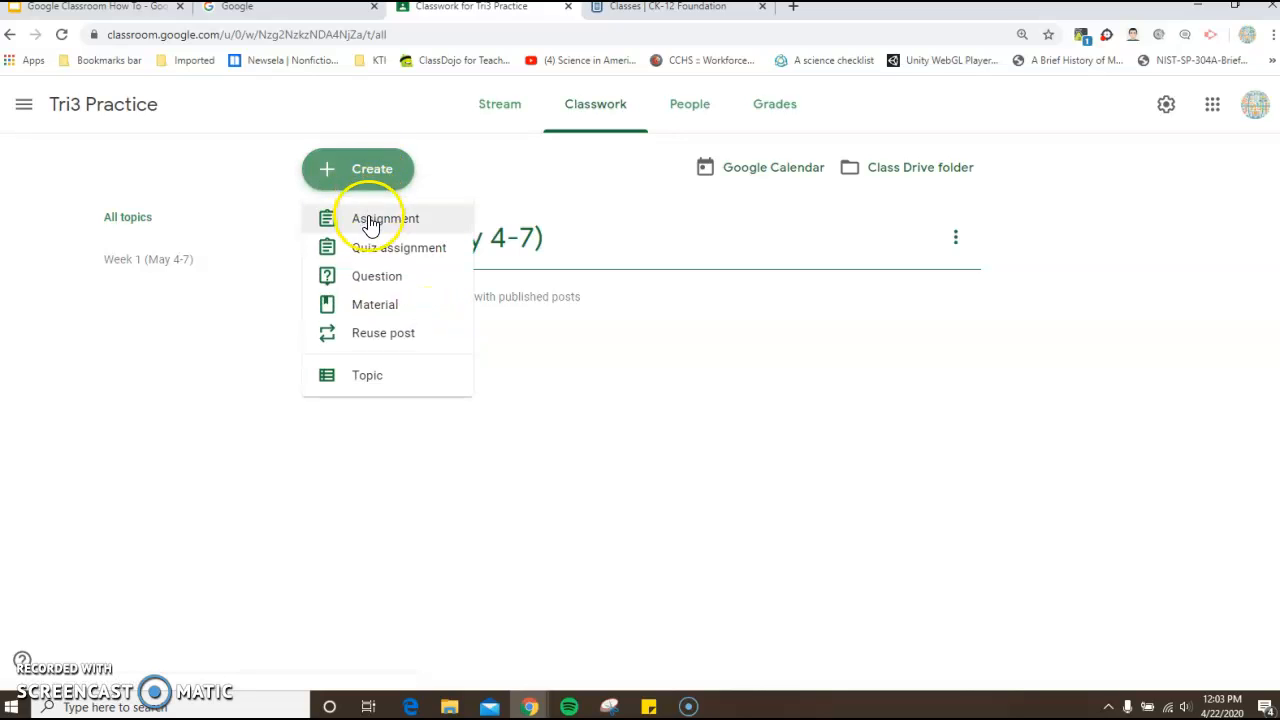
pyautogui.click(374, 226)
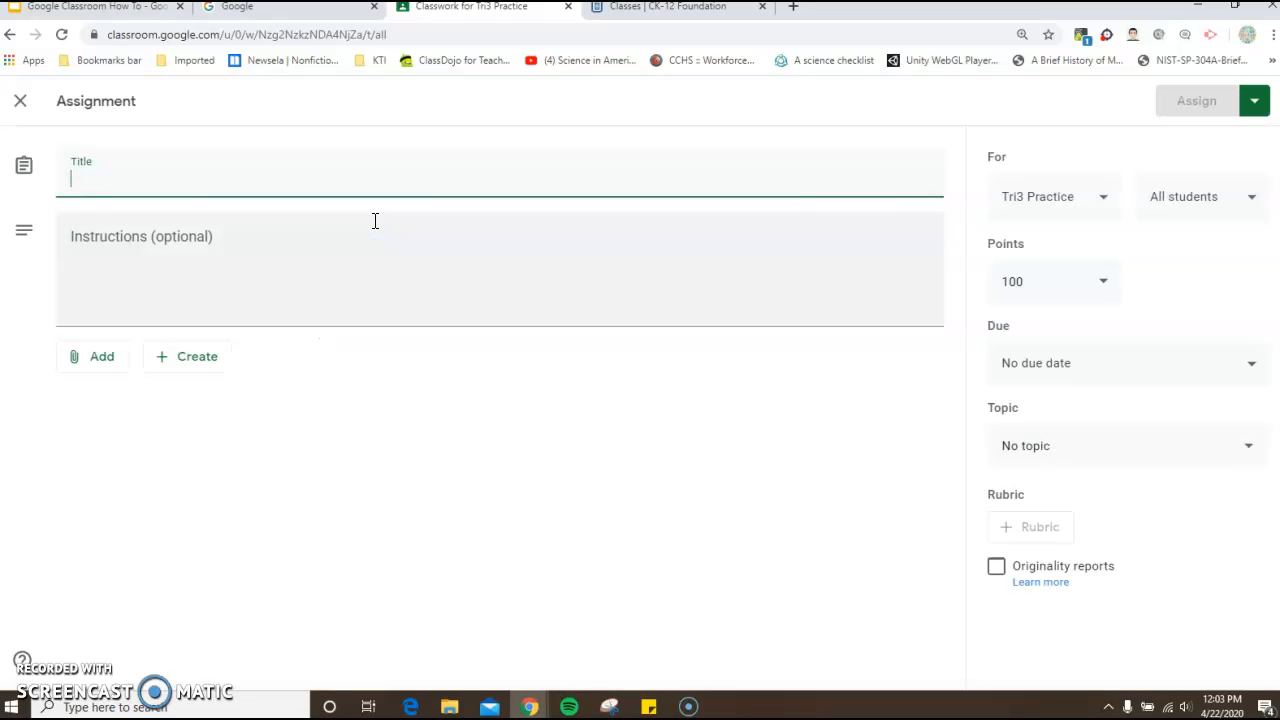
pyautogui.click(220, 172)
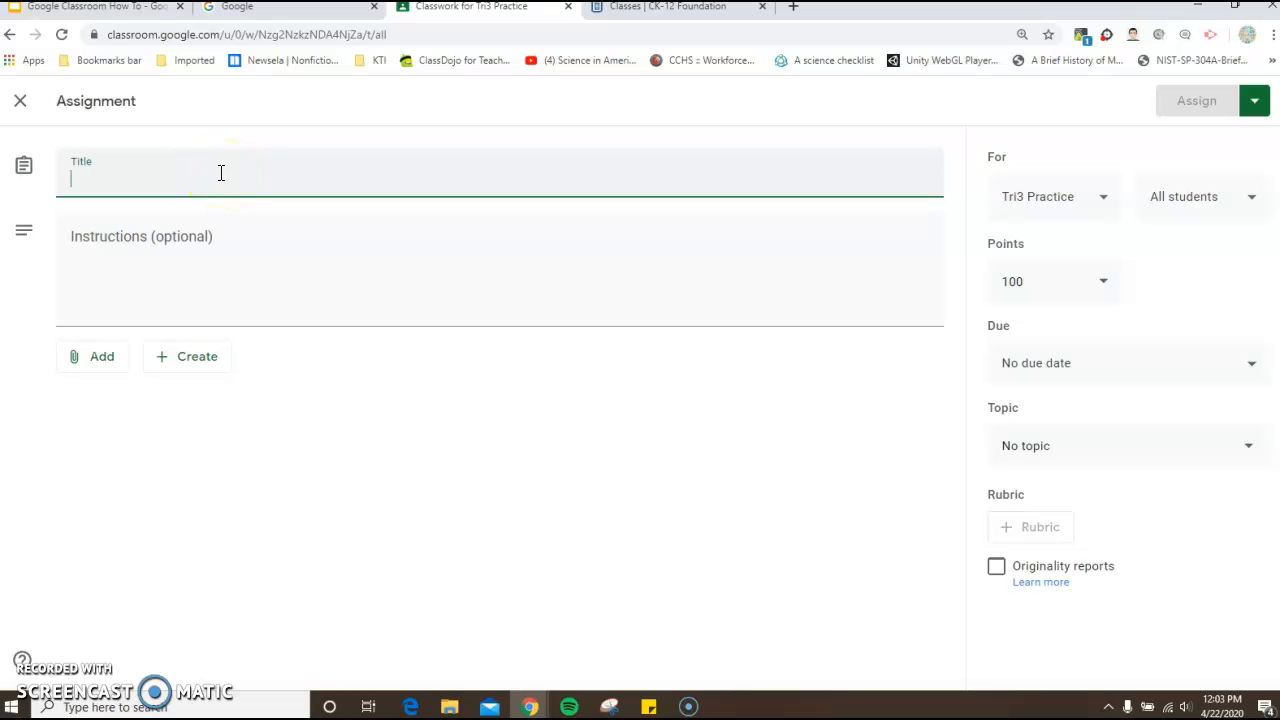
pyautogui.write('Day ')
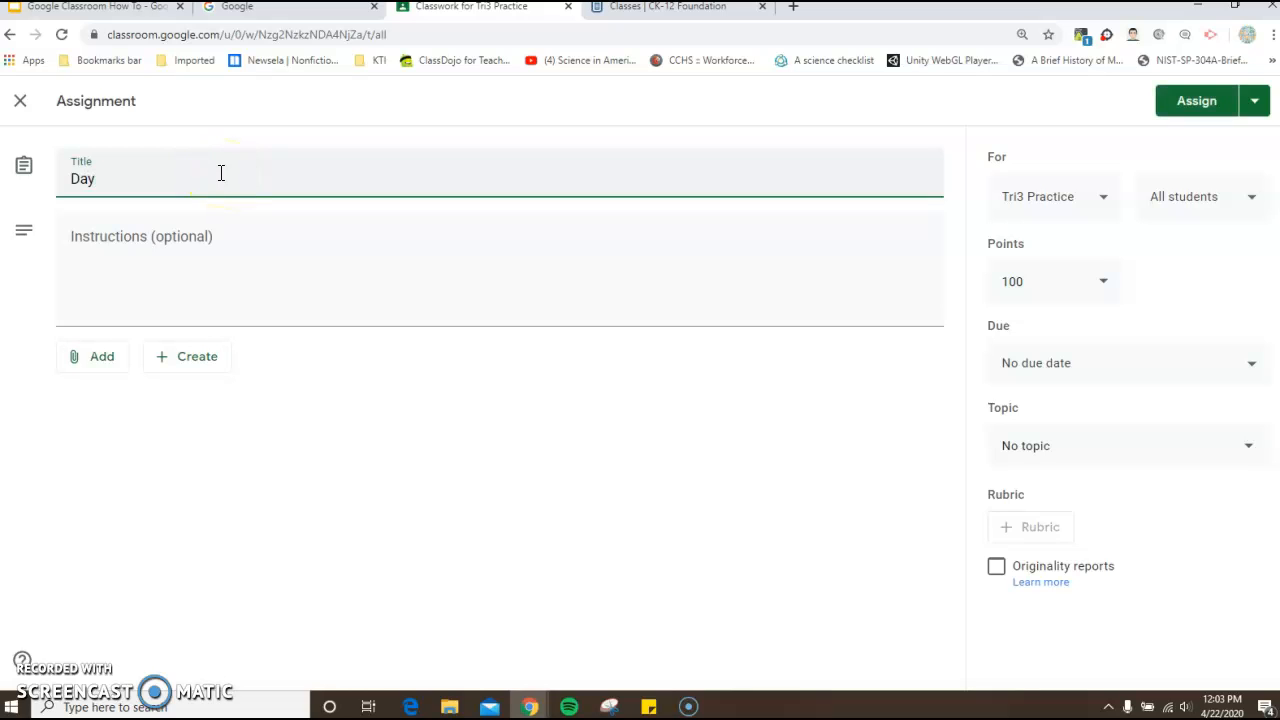
pyautogui.write('1 - 5/4')
# Step: Enter the assignment instructions "Read ck-12 section 2.1 and complete the notes doc"
pyautogui.click(94, 243)
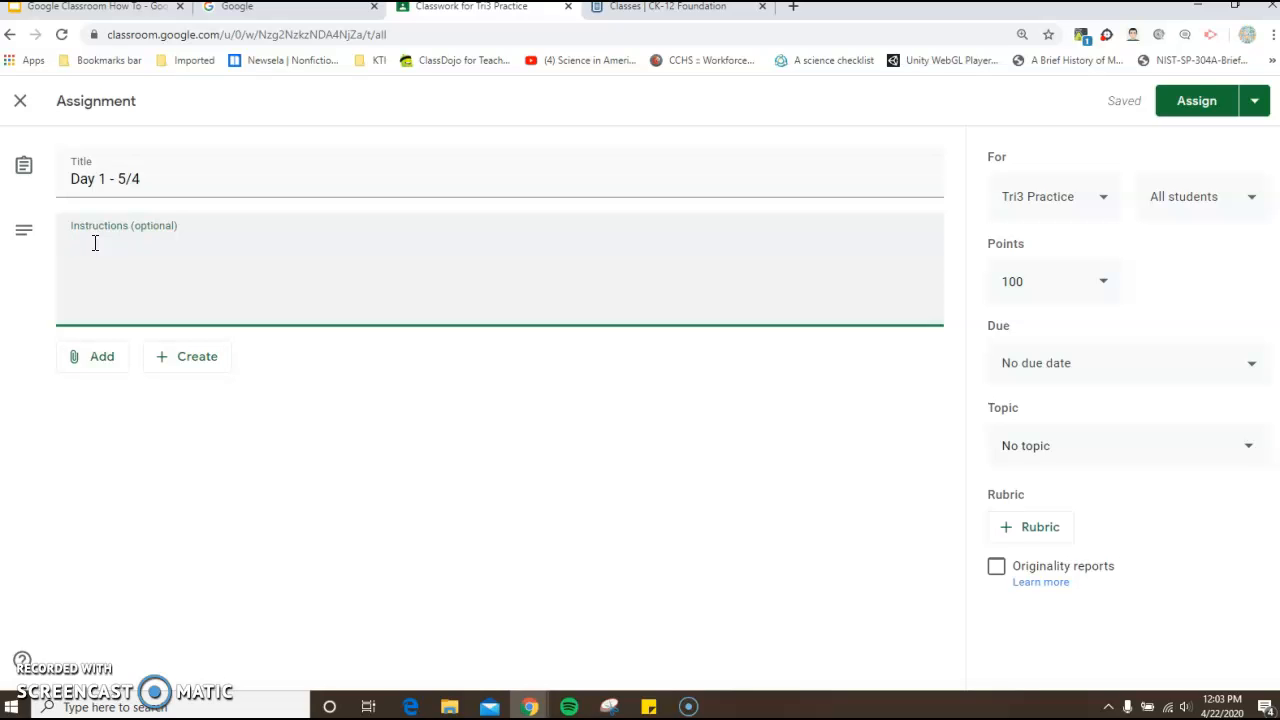
pyautogui.write('Read ck-12 section 2.1 and complete t')
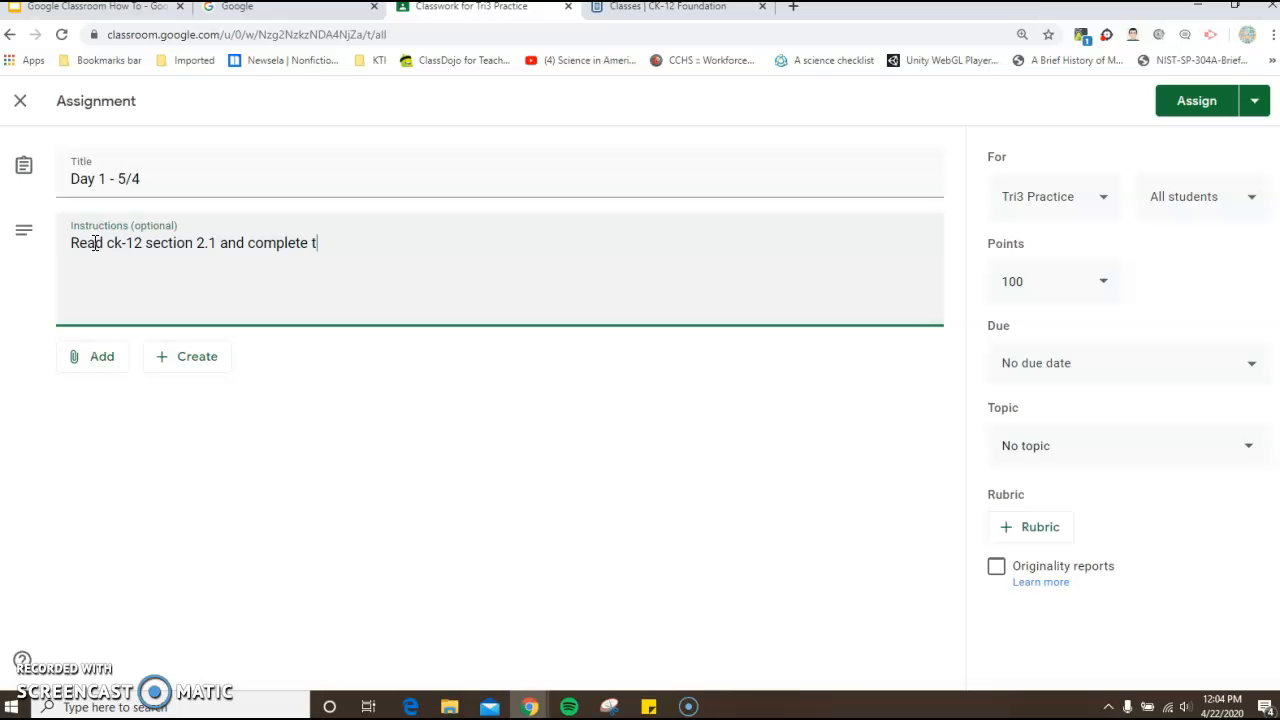
pyautogui.write('he notes doc')
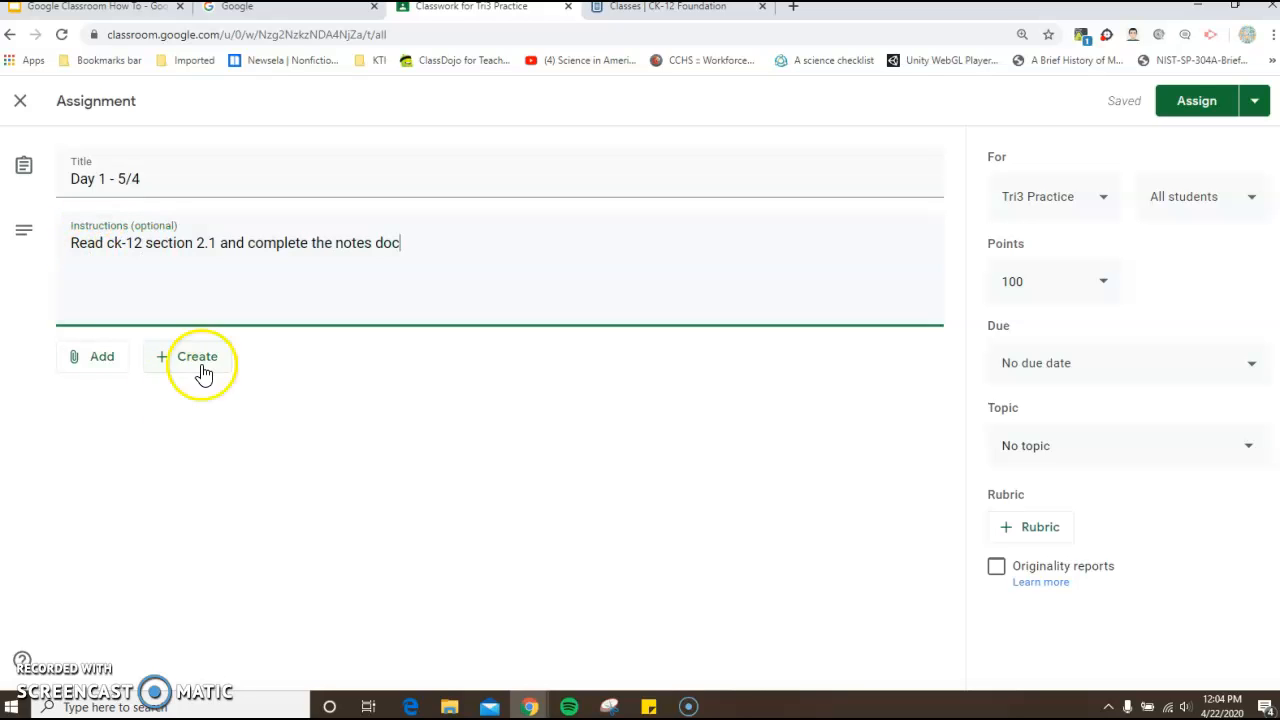
# Step: Attach the "Monday, May 4 Assignment Video .webm" file from Google Drive to the assignment
pyautogui.click(99, 362)
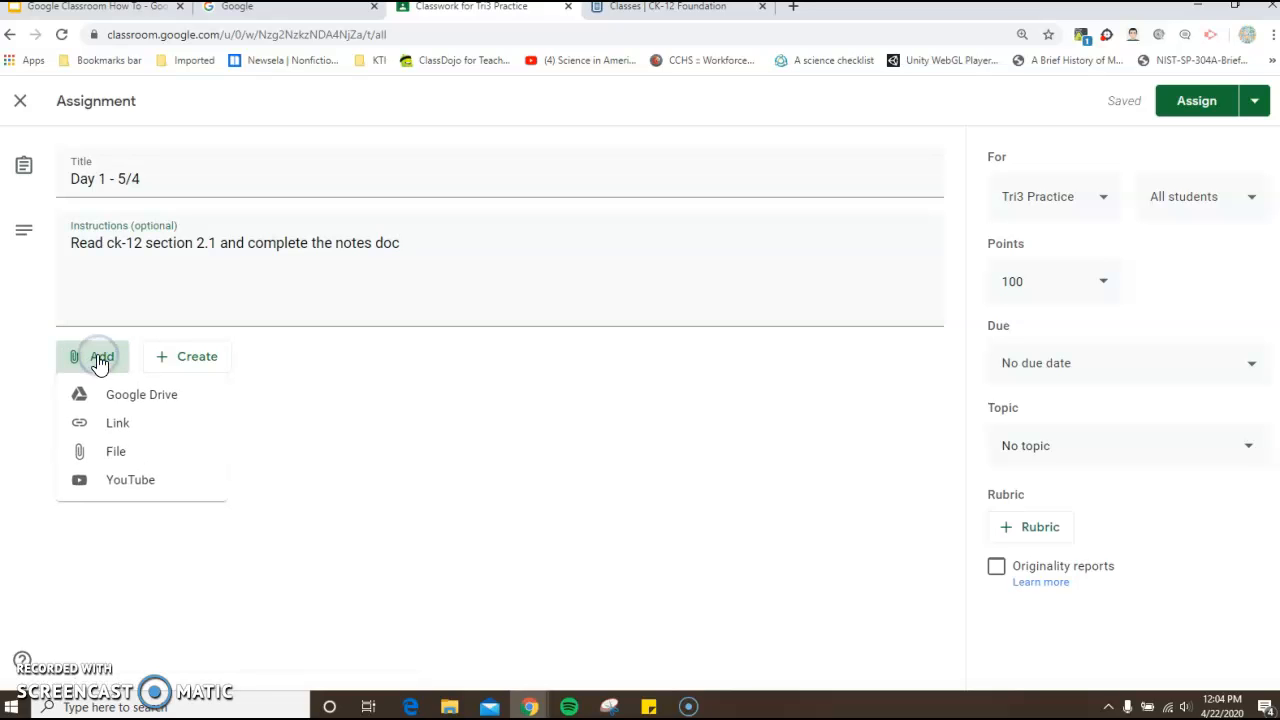
pyautogui.click(127, 400)
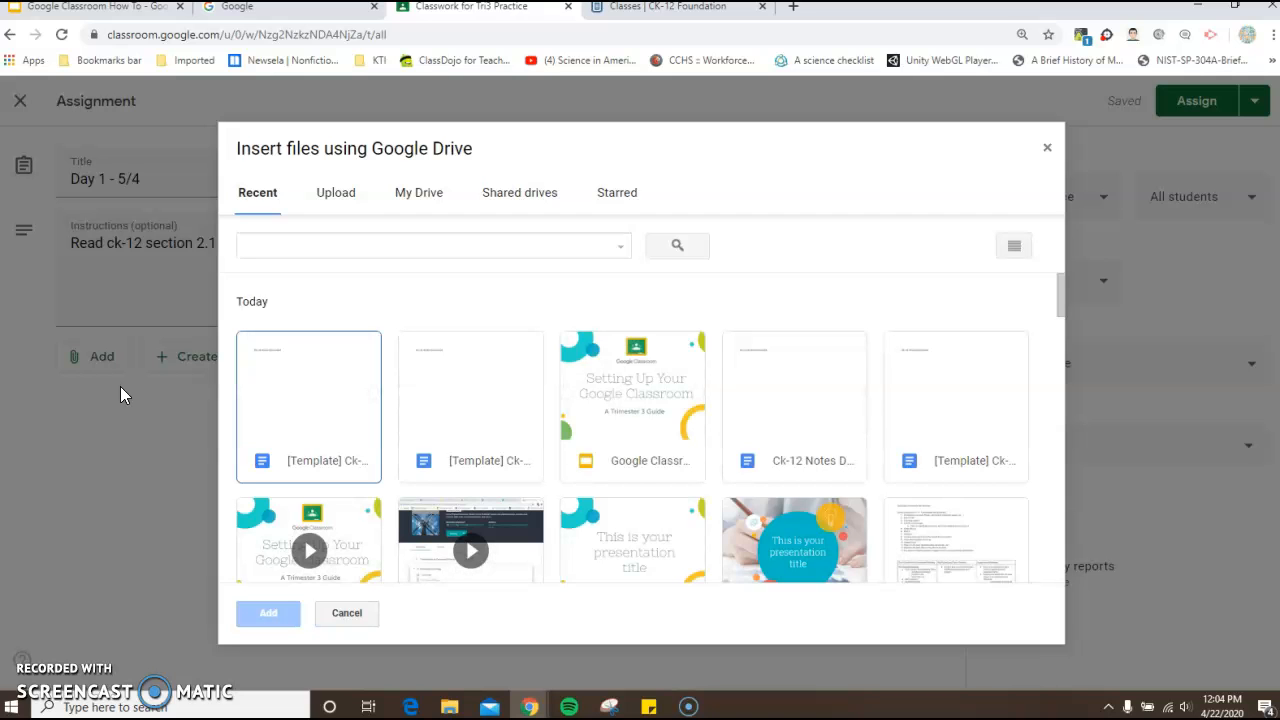
pyautogui.click(430, 538)
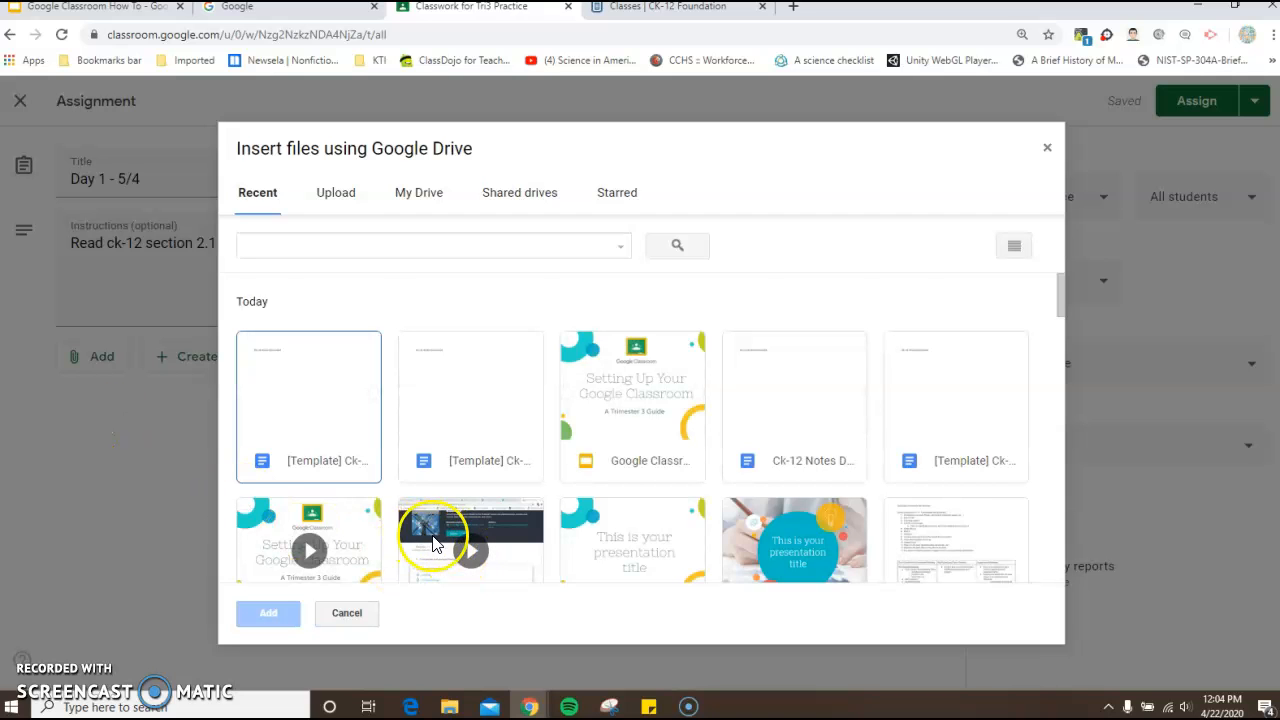
pyautogui.click(258, 612)
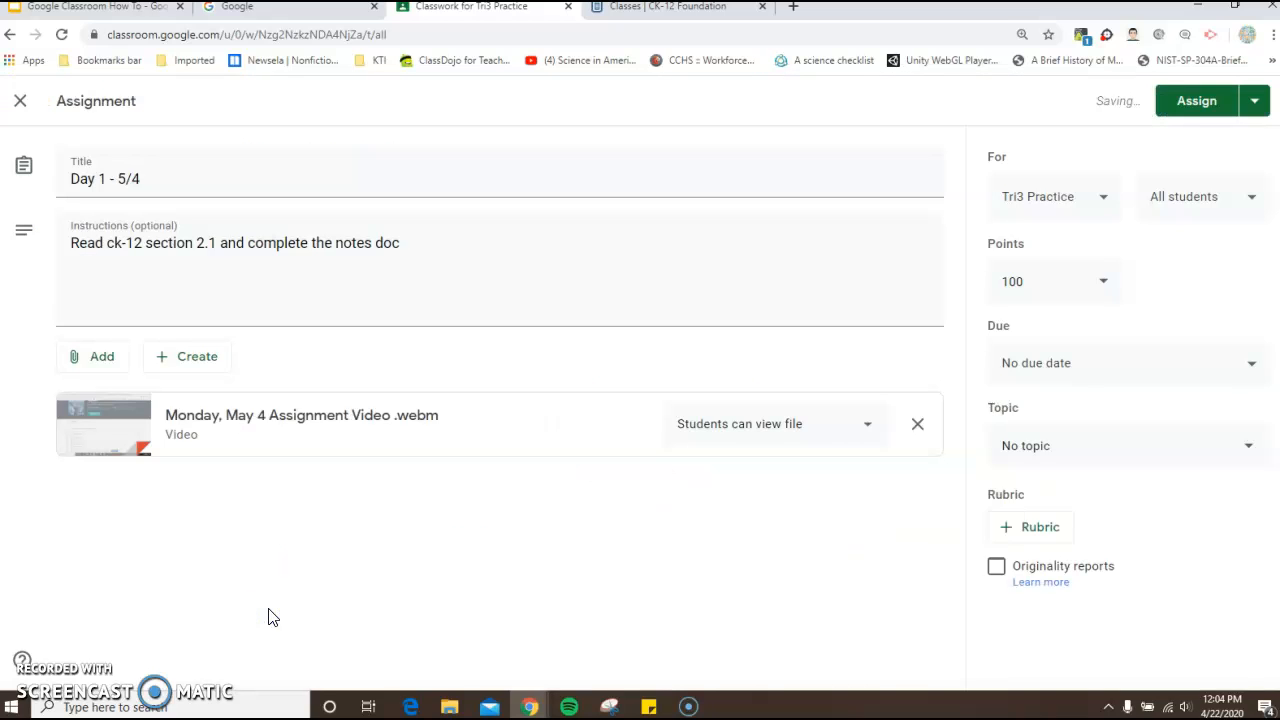
# Step: Attach the "Ck-12 Notes Document" from Google Drive and set it to make a copy for each student
pyautogui.click(97, 357)
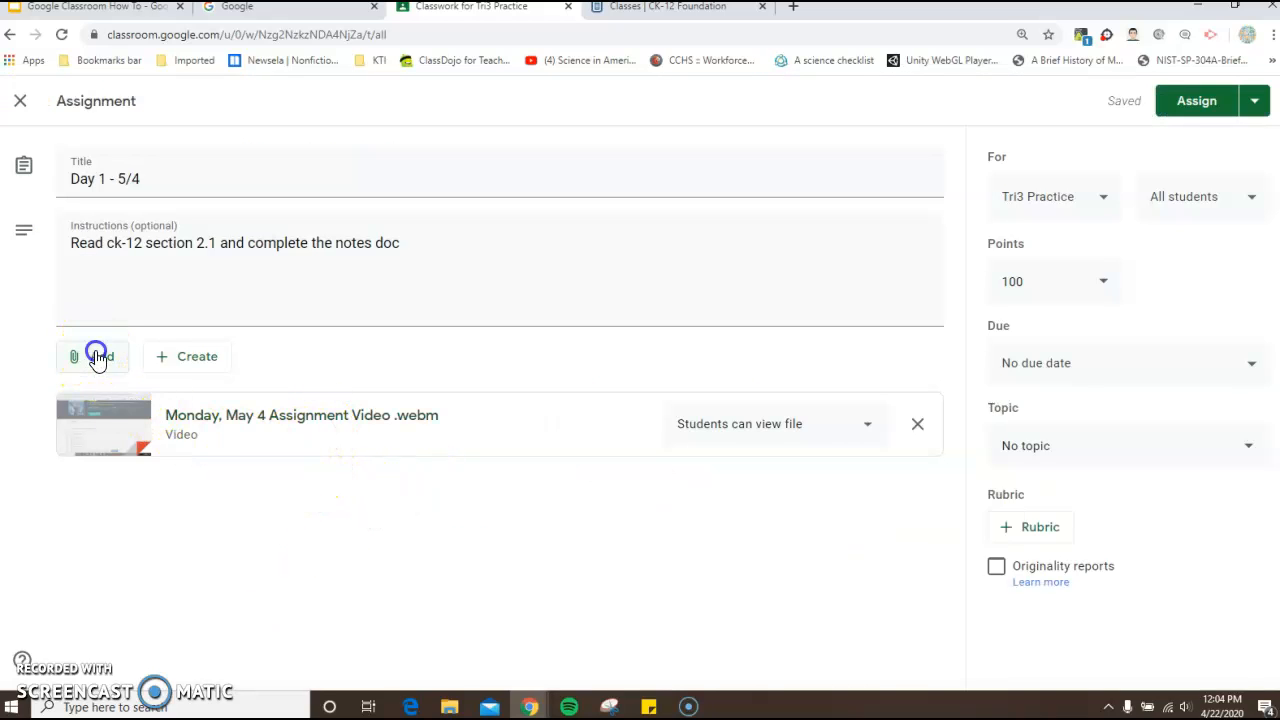
pyautogui.click(115, 395)
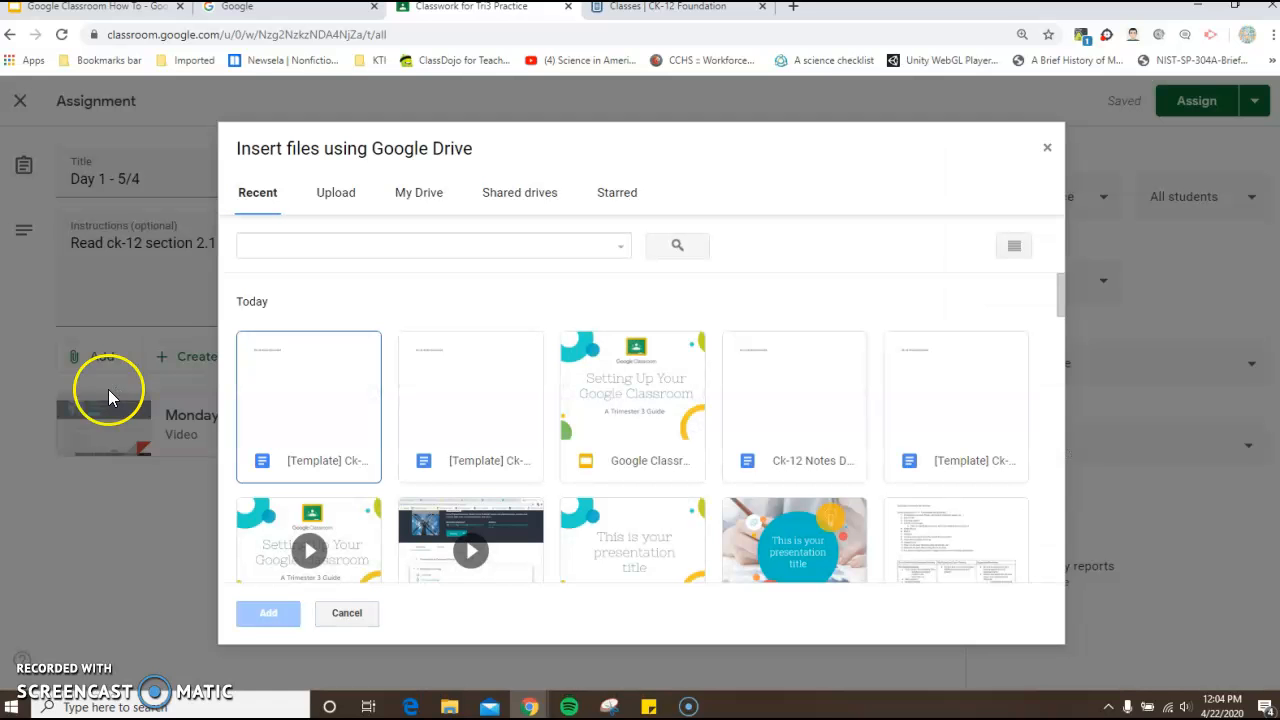
pyautogui.click(770, 408)
pyautogui.click(266, 612)
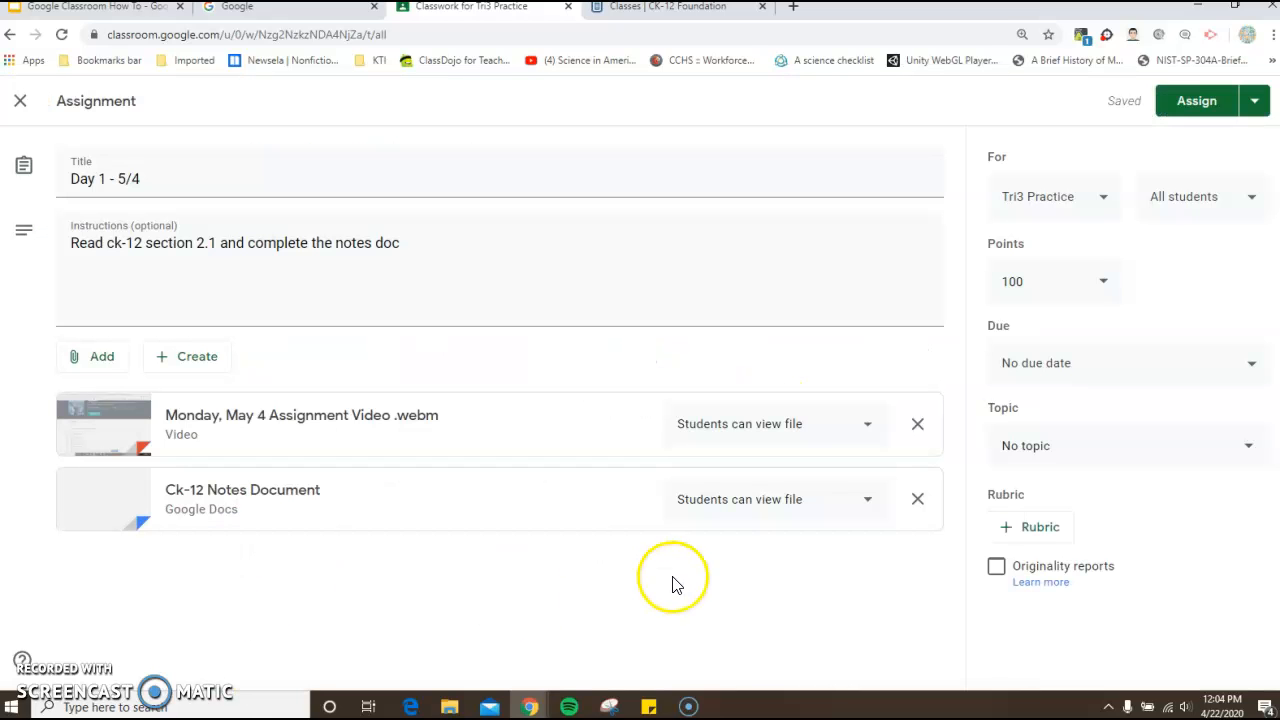
pyautogui.click(868, 503)
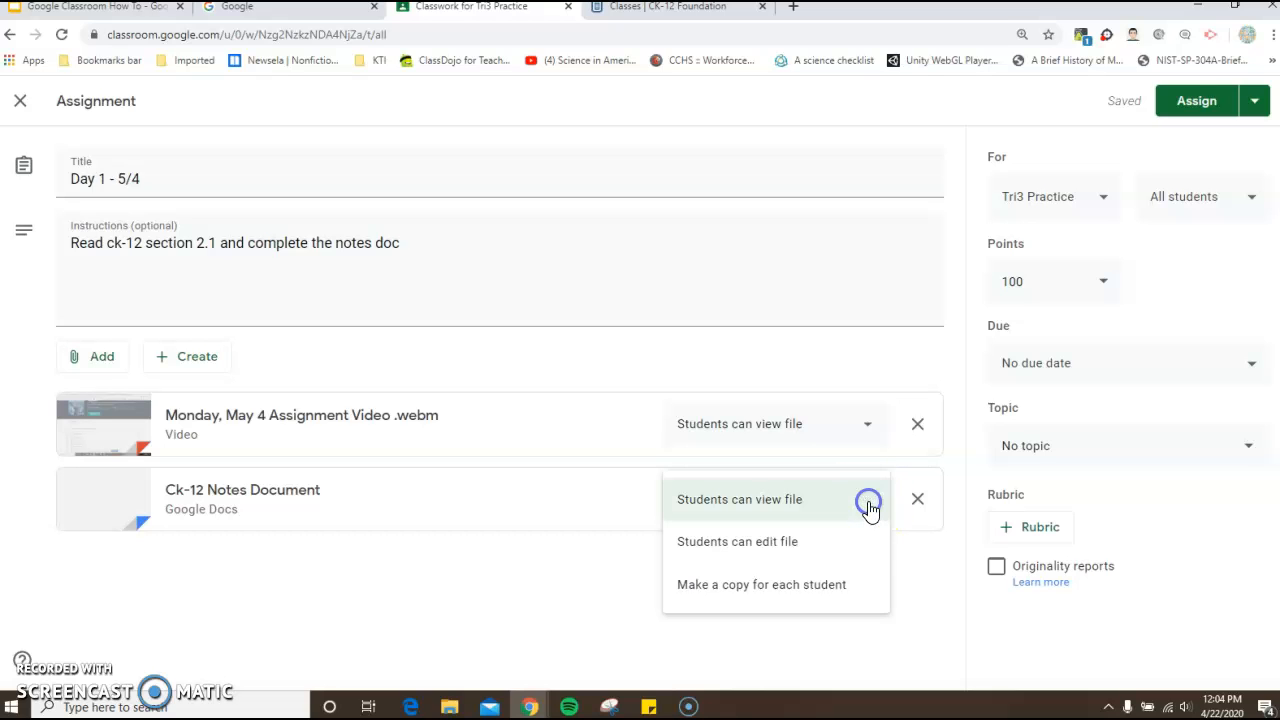
pyautogui.click(817, 590)
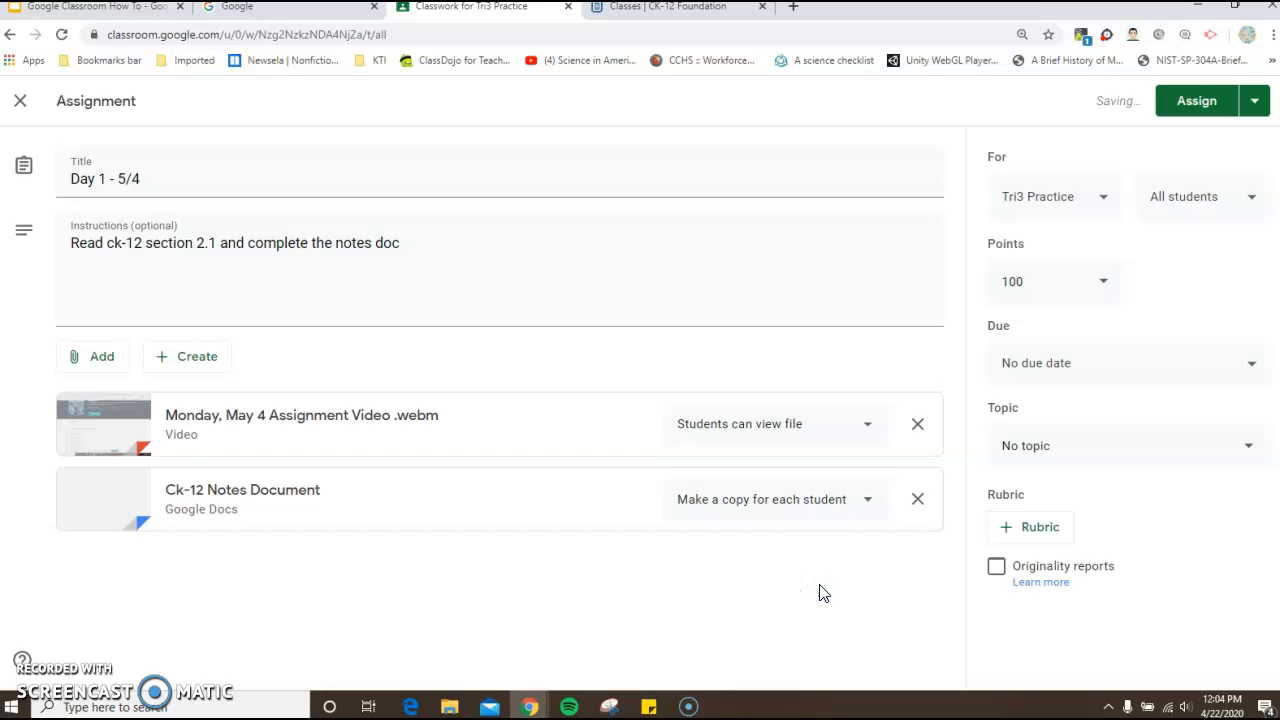
pyautogui.click(104, 358)
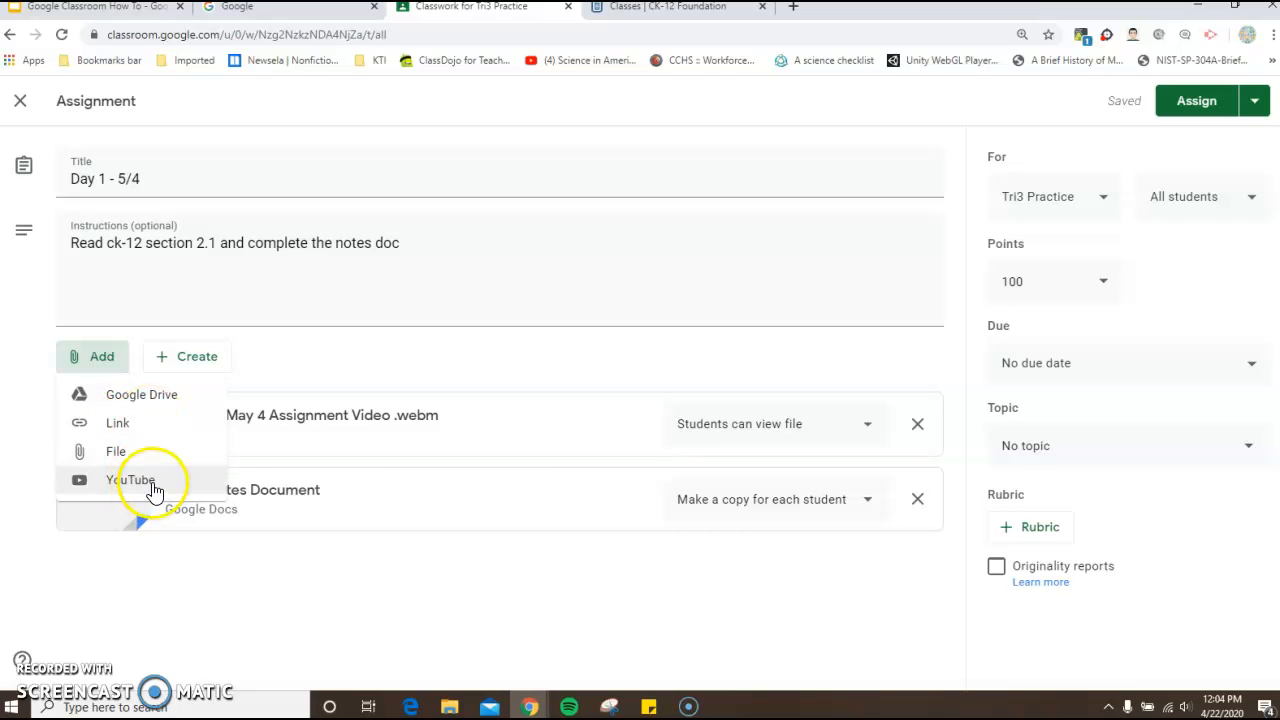
pyautogui.click(370, 343)
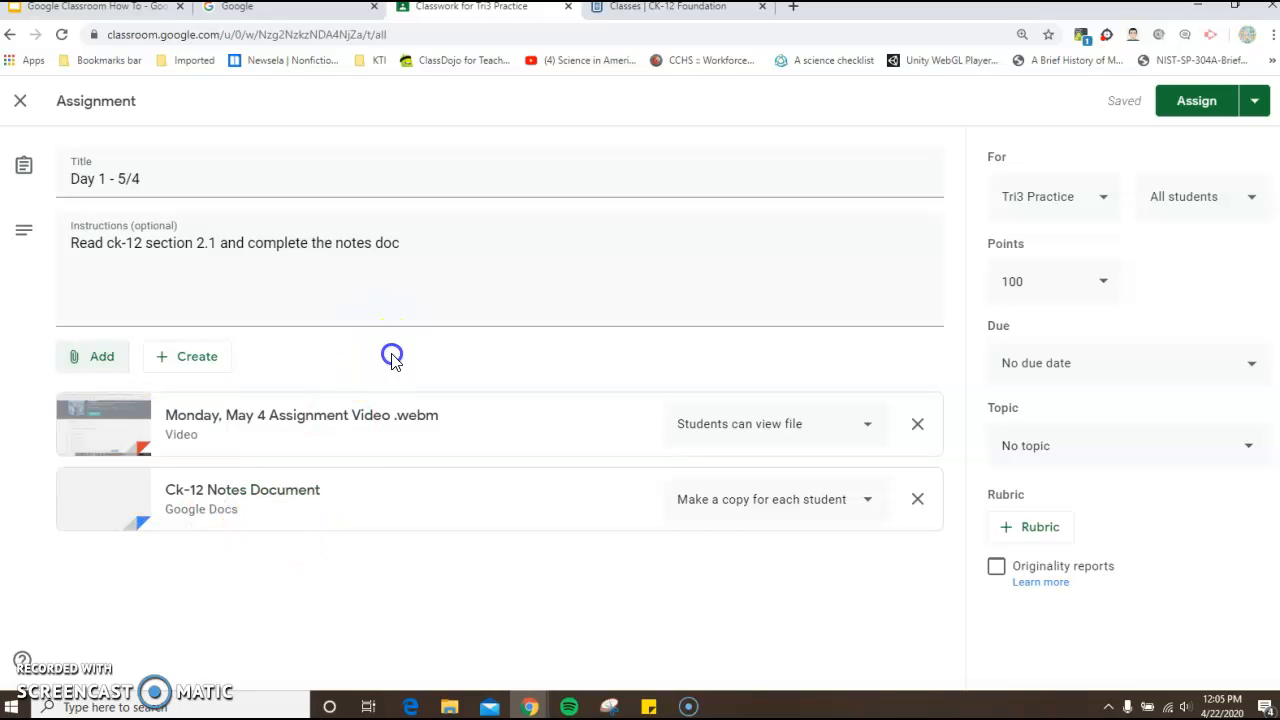
# Step: Try adding the Per. I, Per. H and Per. F Tri3 Science classes as recipients of the assignment, and deselect them again
pyautogui.click(1105, 198)
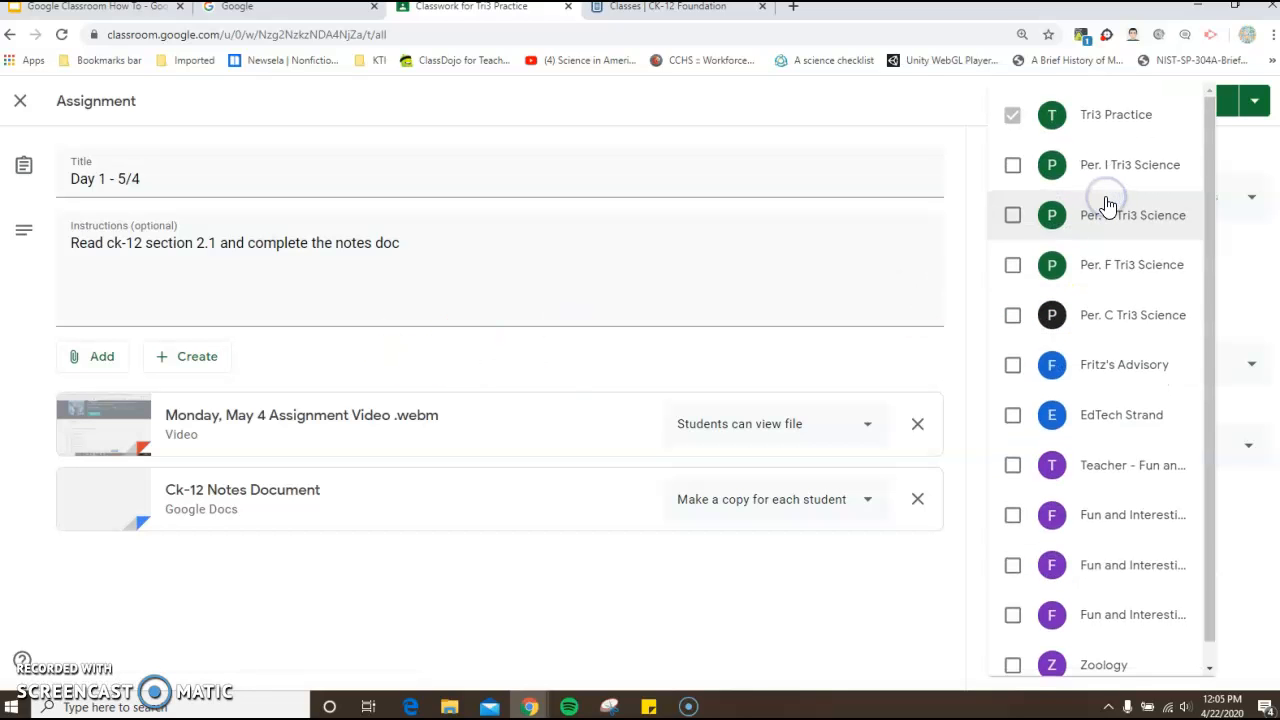
pyautogui.click(1100, 163)
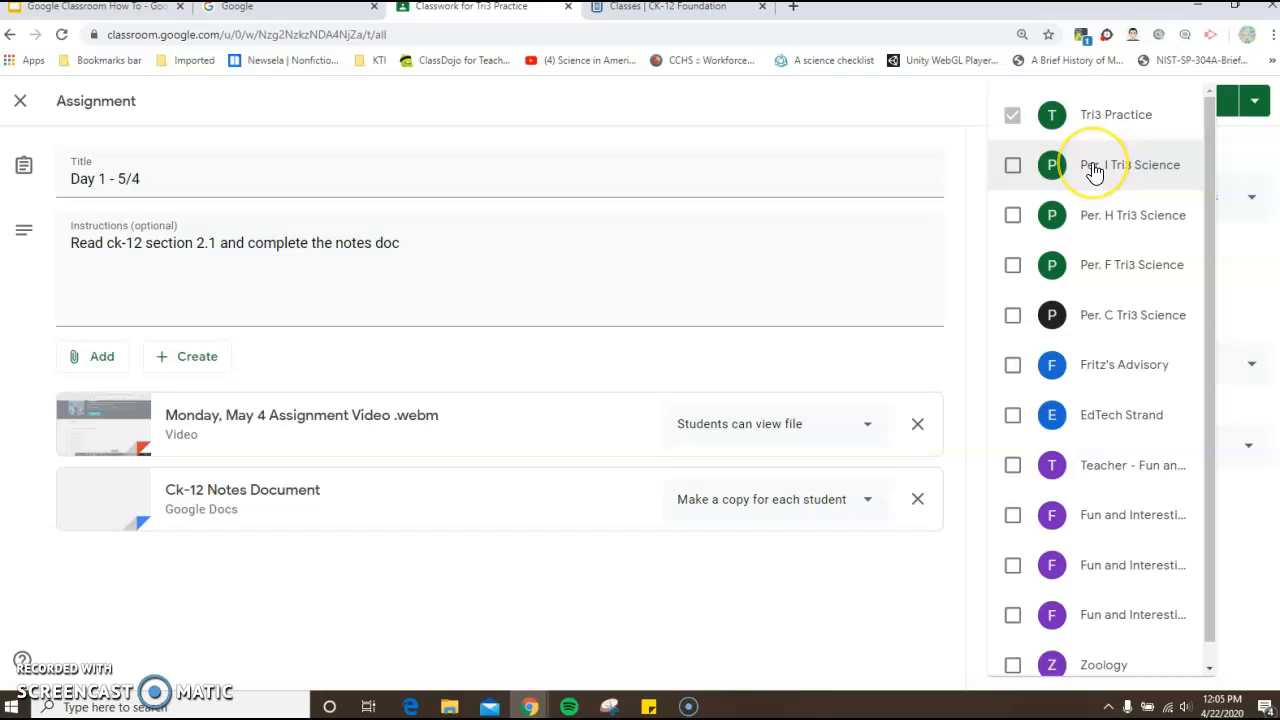
pyautogui.click(1013, 165)
pyautogui.click(1012, 212)
pyautogui.click(1012, 269)
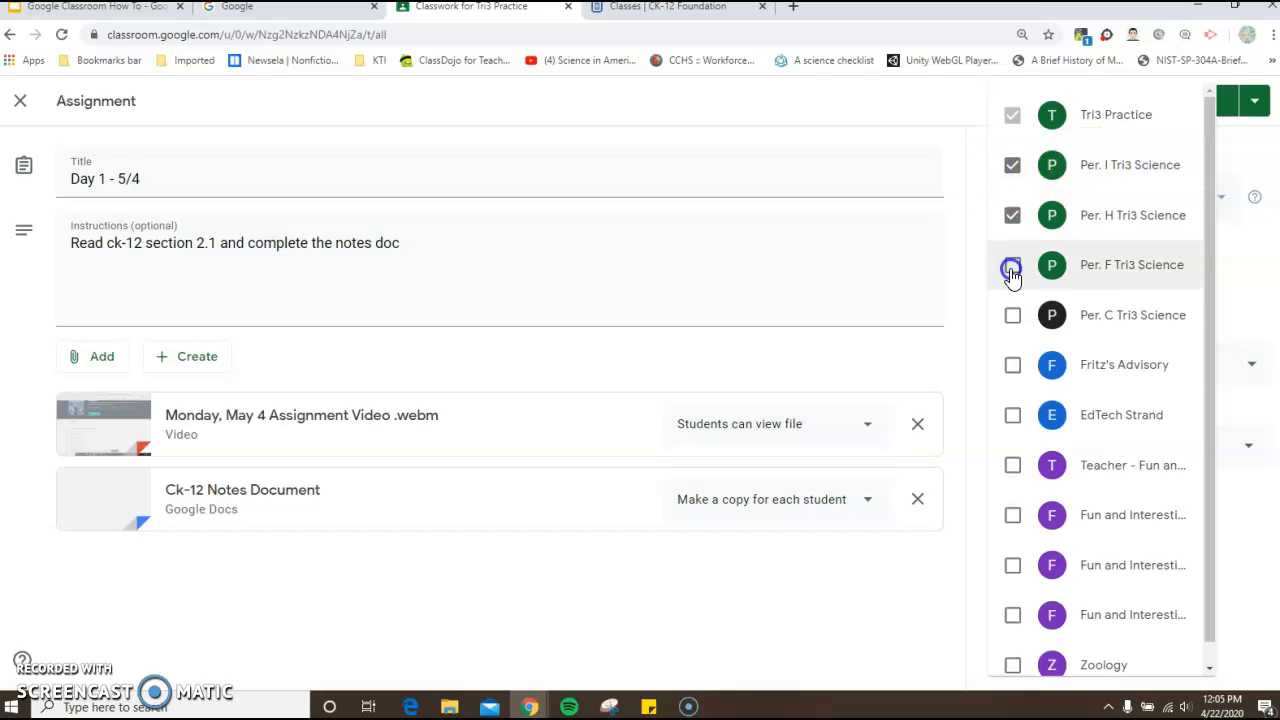
pyautogui.click(1013, 269)
pyautogui.click(1014, 216)
pyautogui.click(1013, 168)
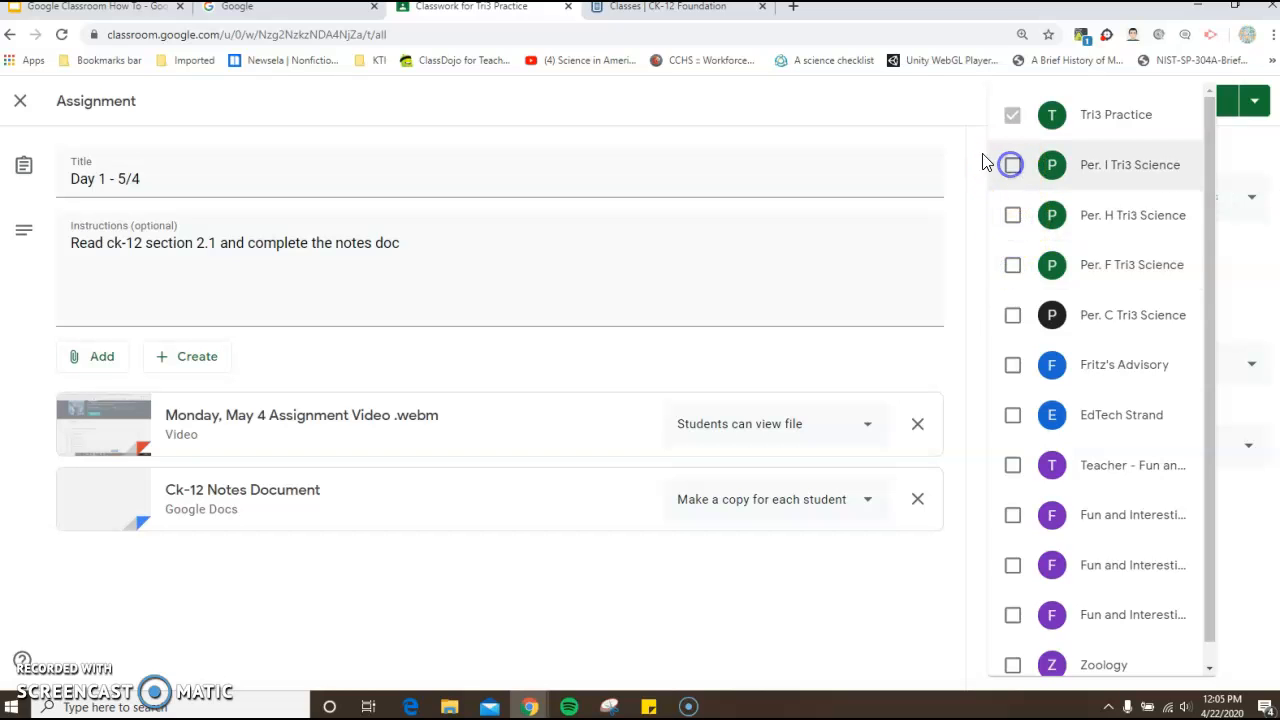
pyautogui.click(982, 164)
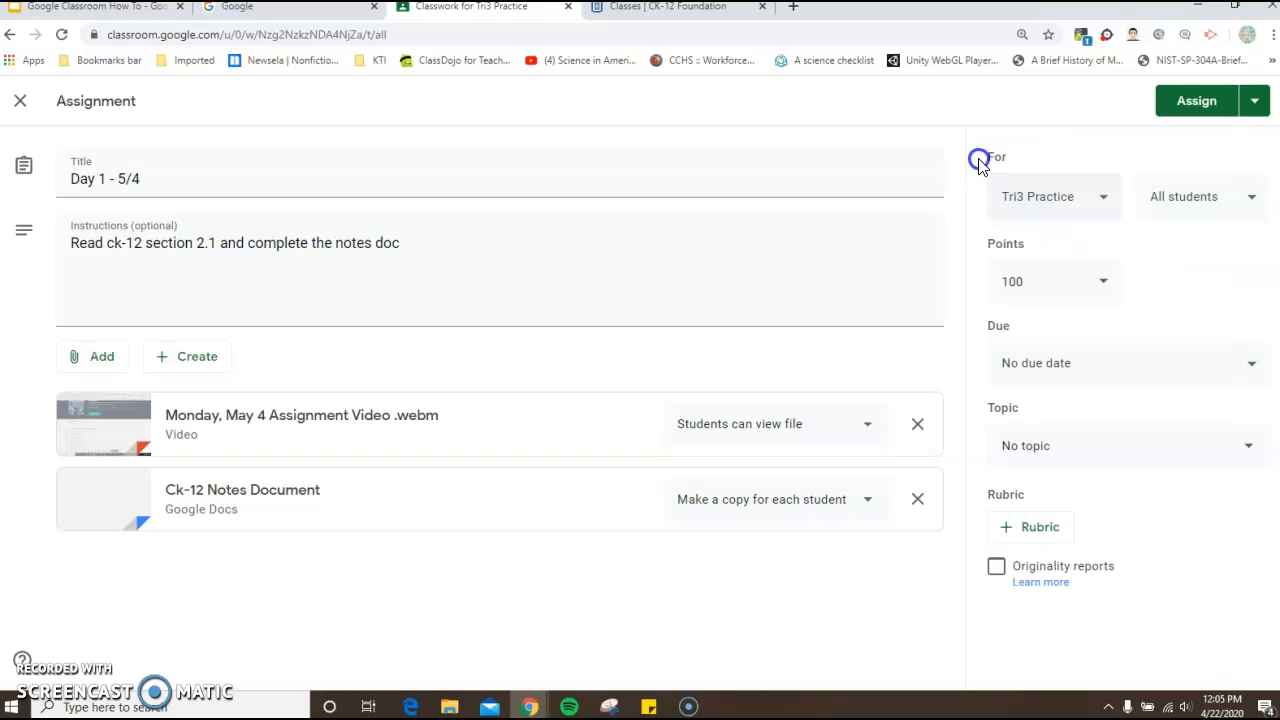
# Step: Set the assignment's points to 10
pyautogui.click(1183, 212)
pyautogui.click(1200, 215)
pyautogui.click(1079, 277)
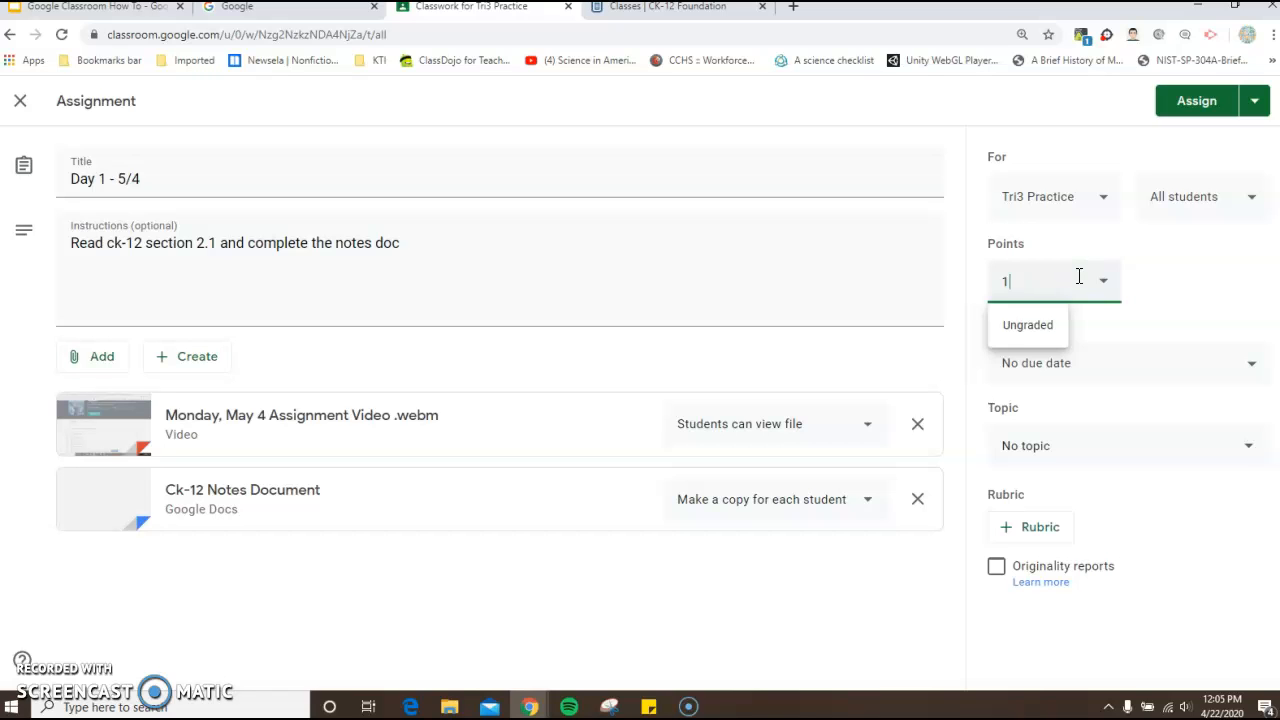
pyautogui.write('10')
pyautogui.click(1124, 328)
# Step: Set the assignment's due date and time to May 4, 2020 at 11:59 PM
pyautogui.click(1244, 366)
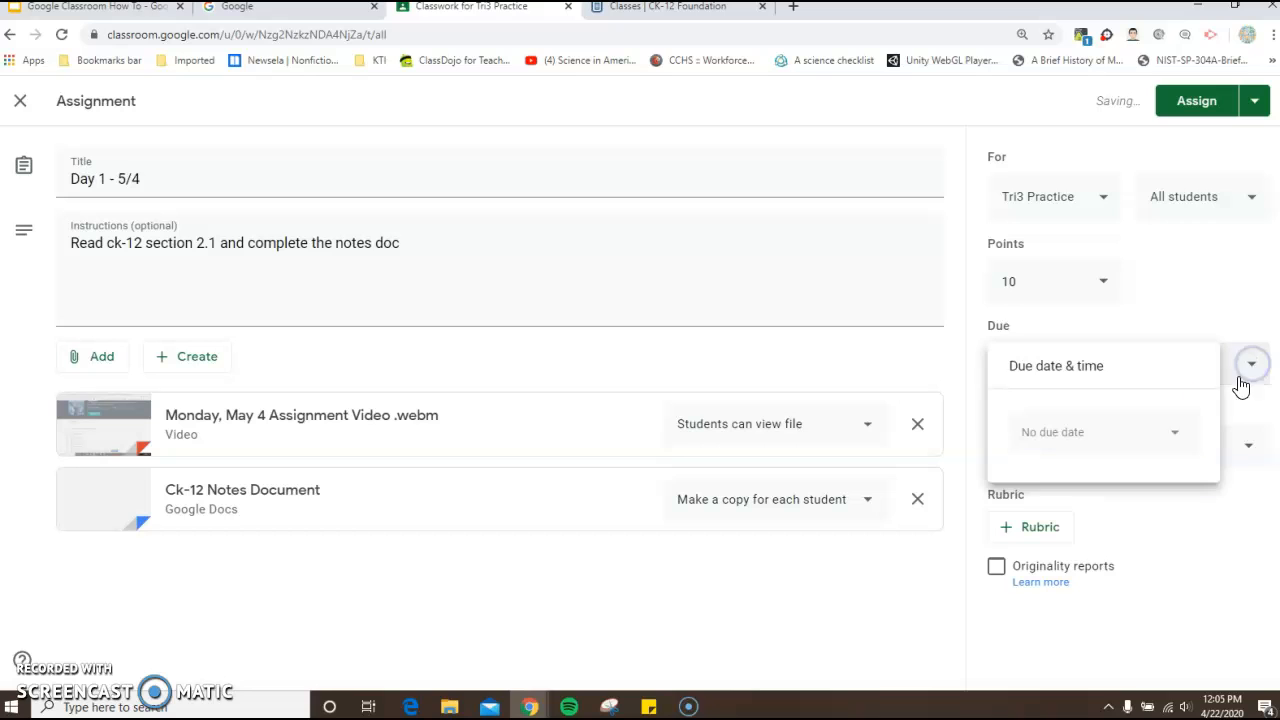
pyautogui.click(1174, 440)
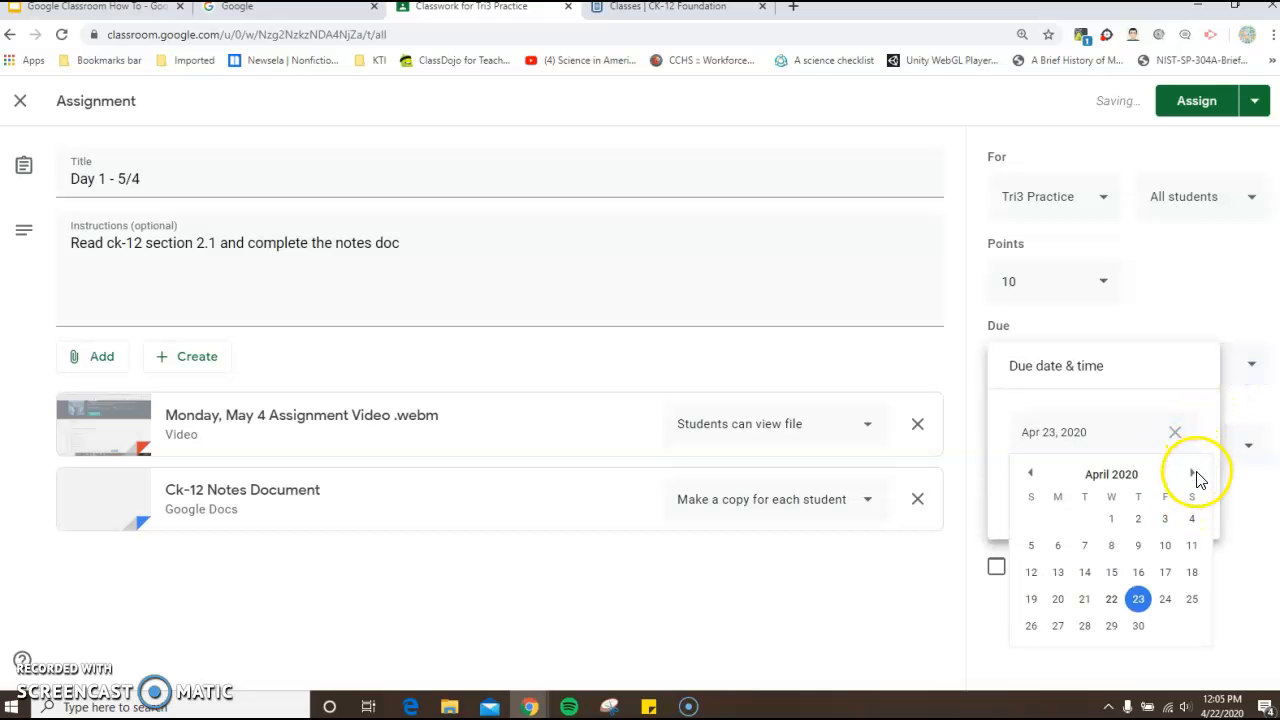
pyautogui.click(1191, 474)
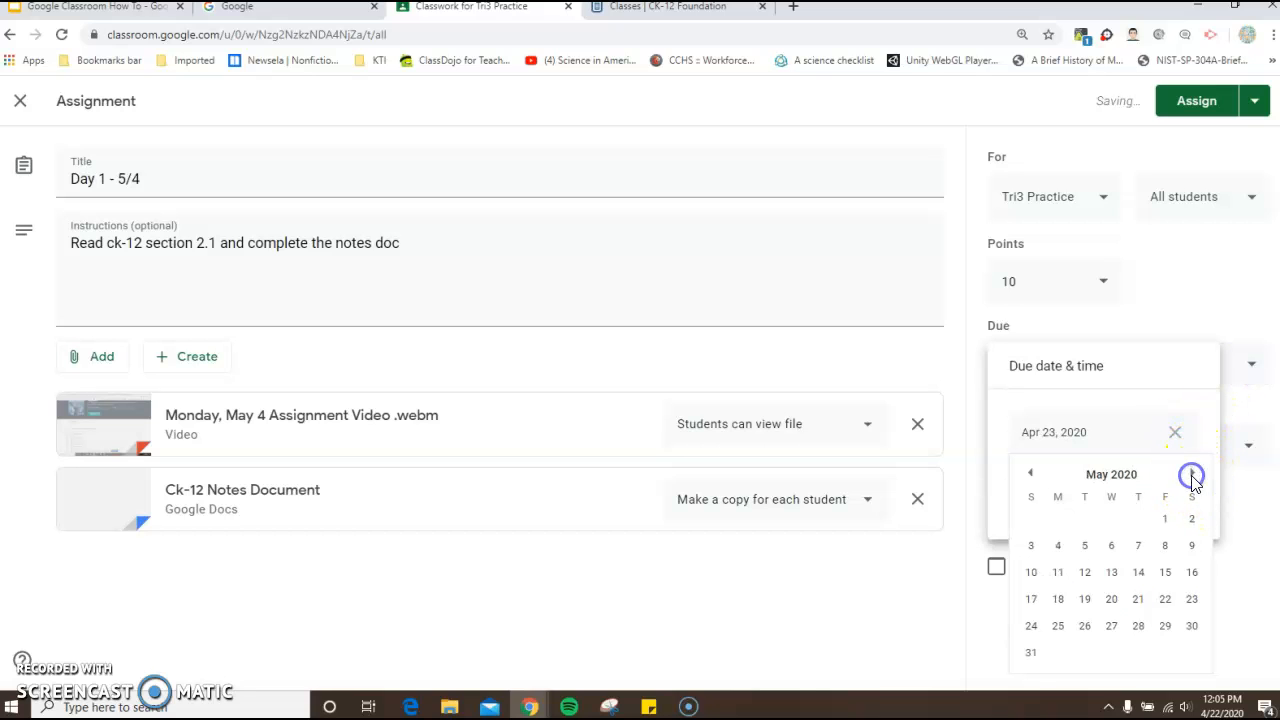
pyautogui.click(1057, 545)
pyautogui.click(1053, 490)
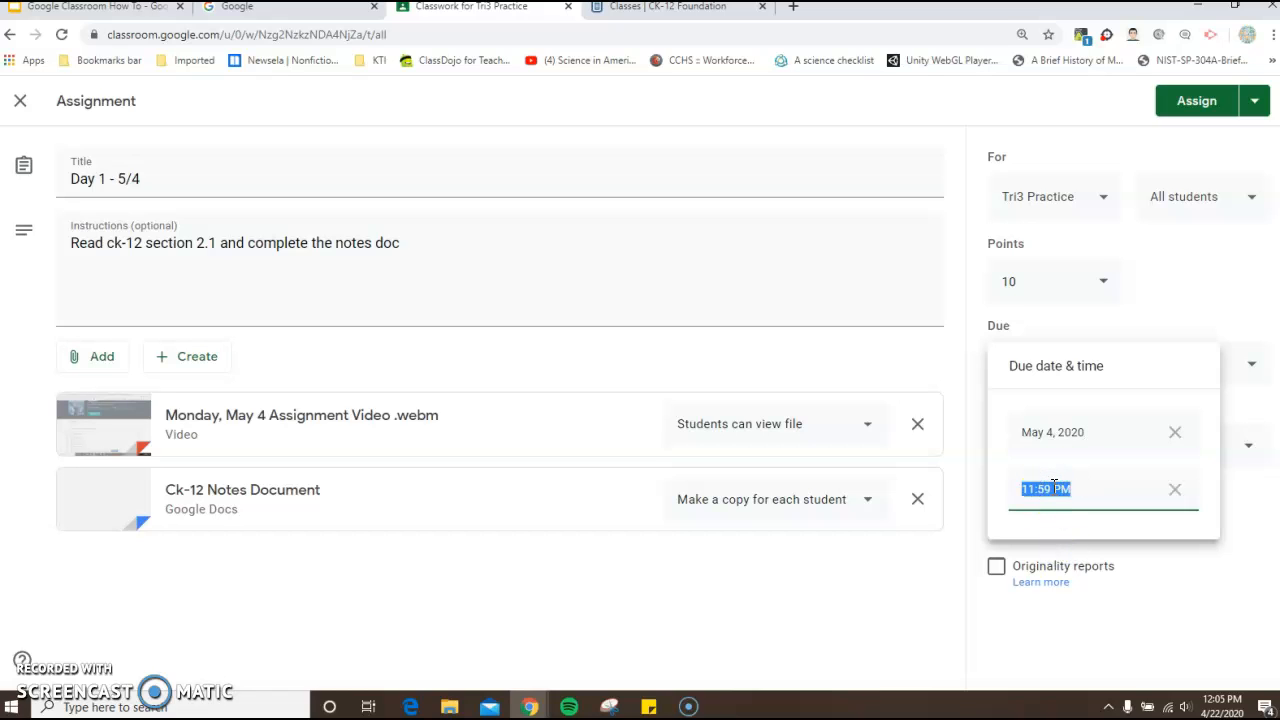
pyautogui.click(1171, 571)
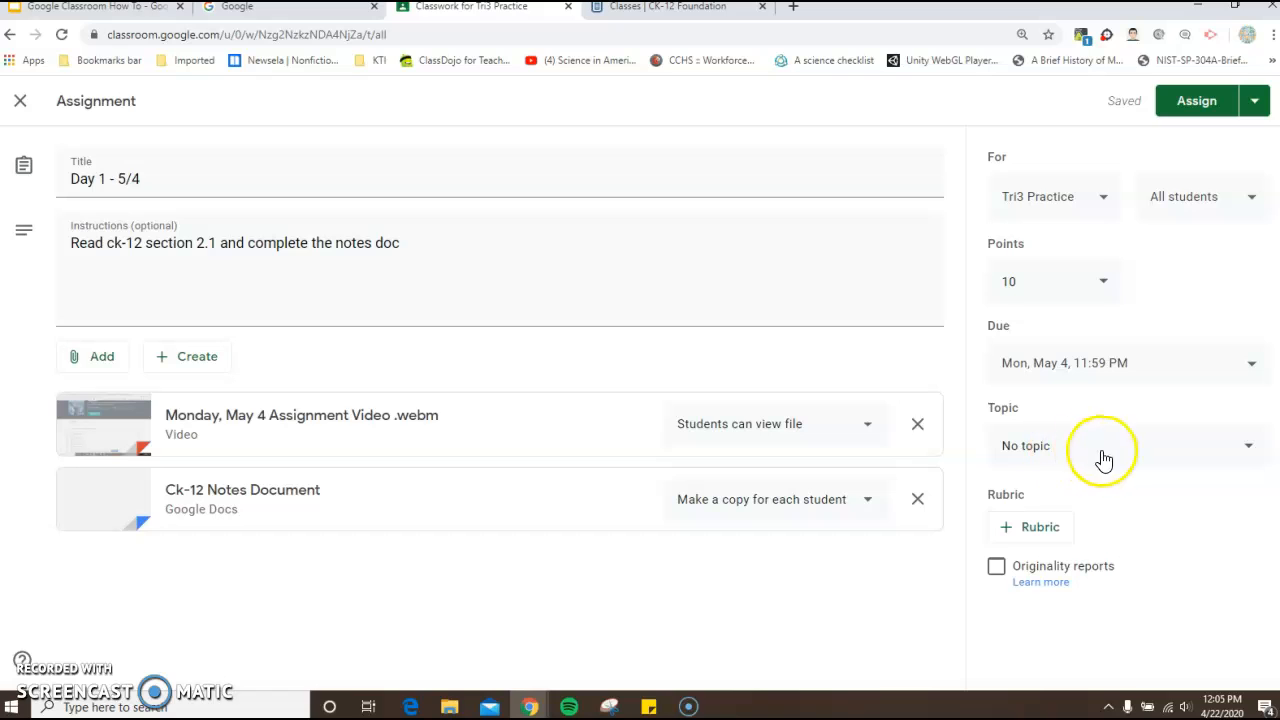
# Step: File the assignment under the topic "Week 1 (May 4-7)" and enable originality reports for it
pyautogui.click(1250, 450)
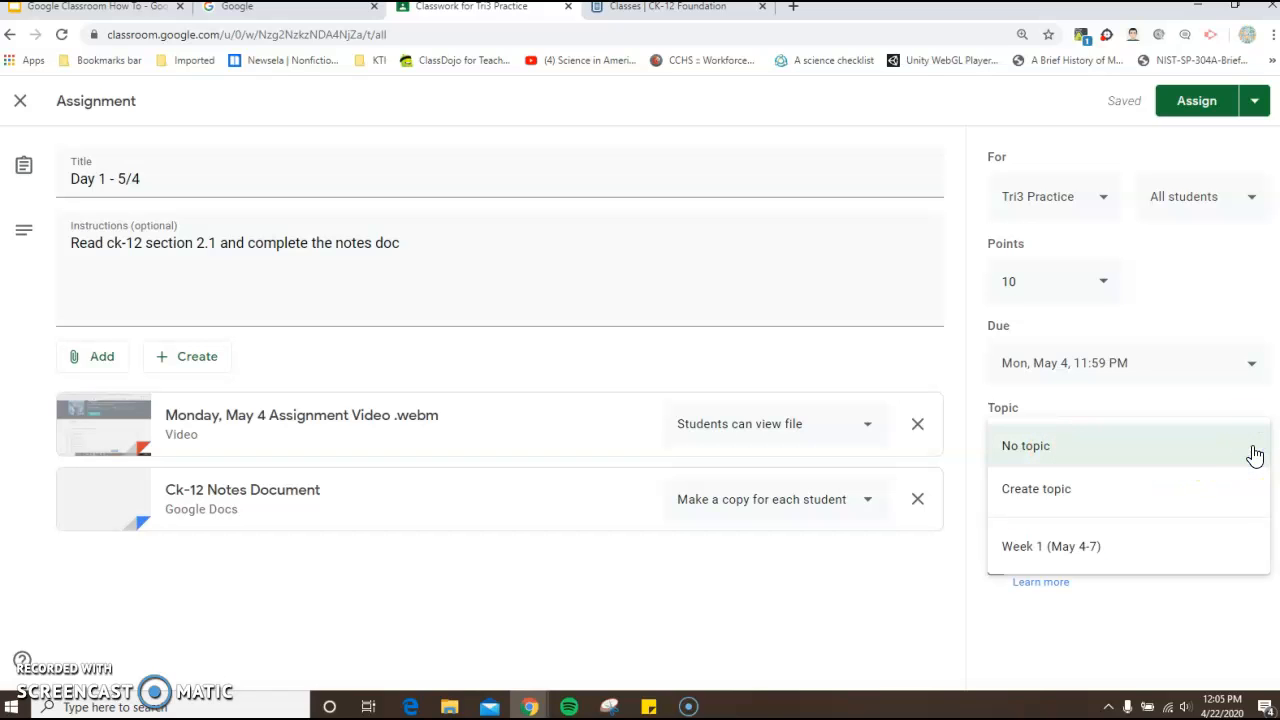
pyautogui.click(1054, 556)
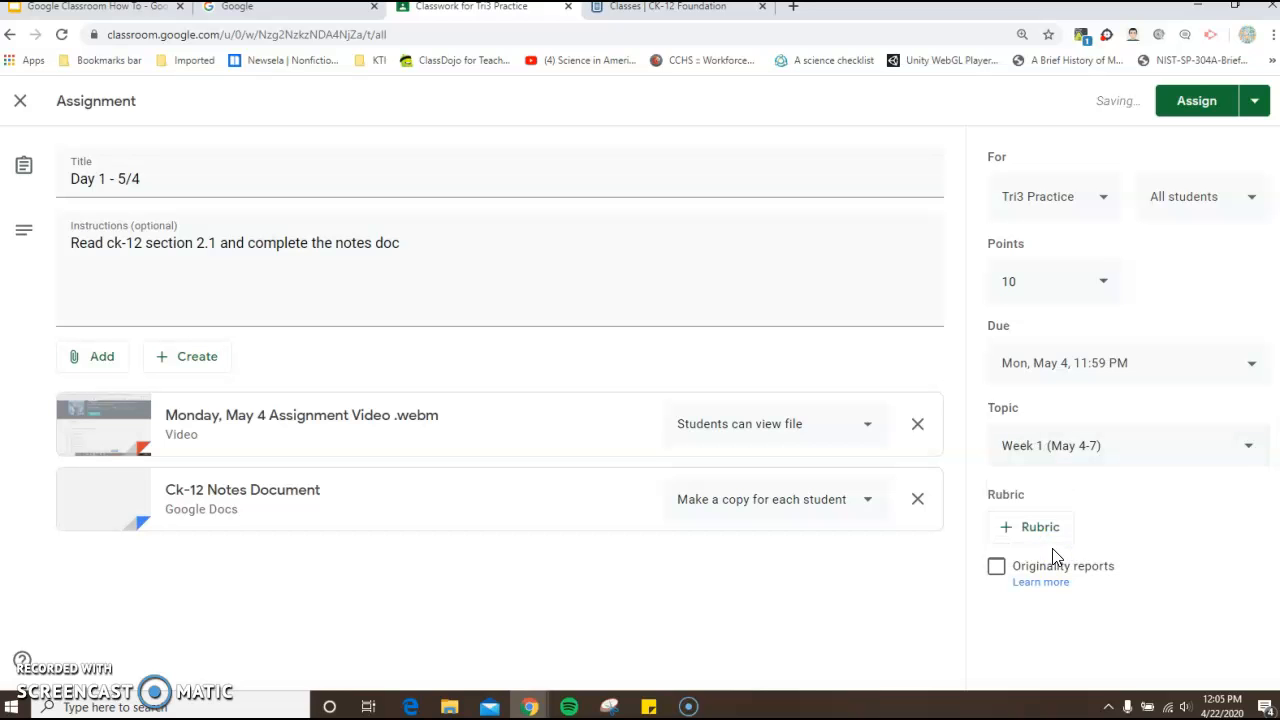
pyautogui.click(995, 567)
pyautogui.click(833, 450)
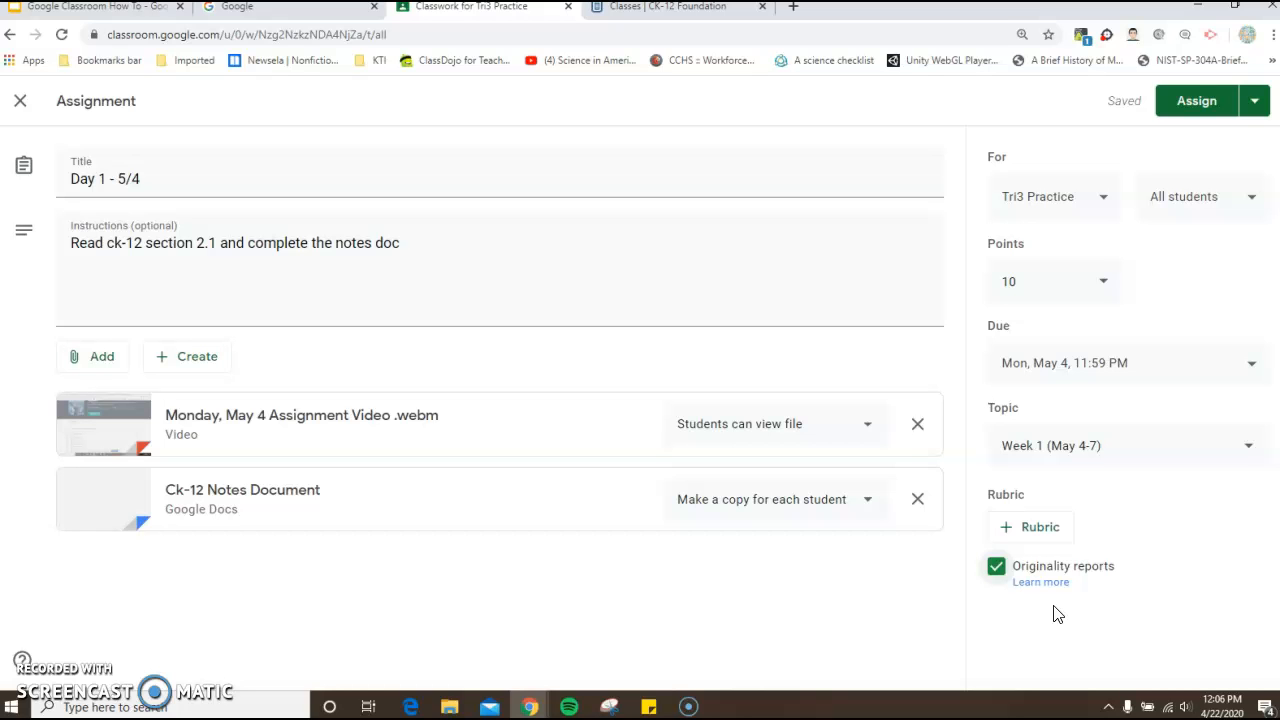
# Step: Assign the Day 1 - 5/4 work to the class, check its post in the class stream and return to the classwork
pyautogui.click(1198, 104)
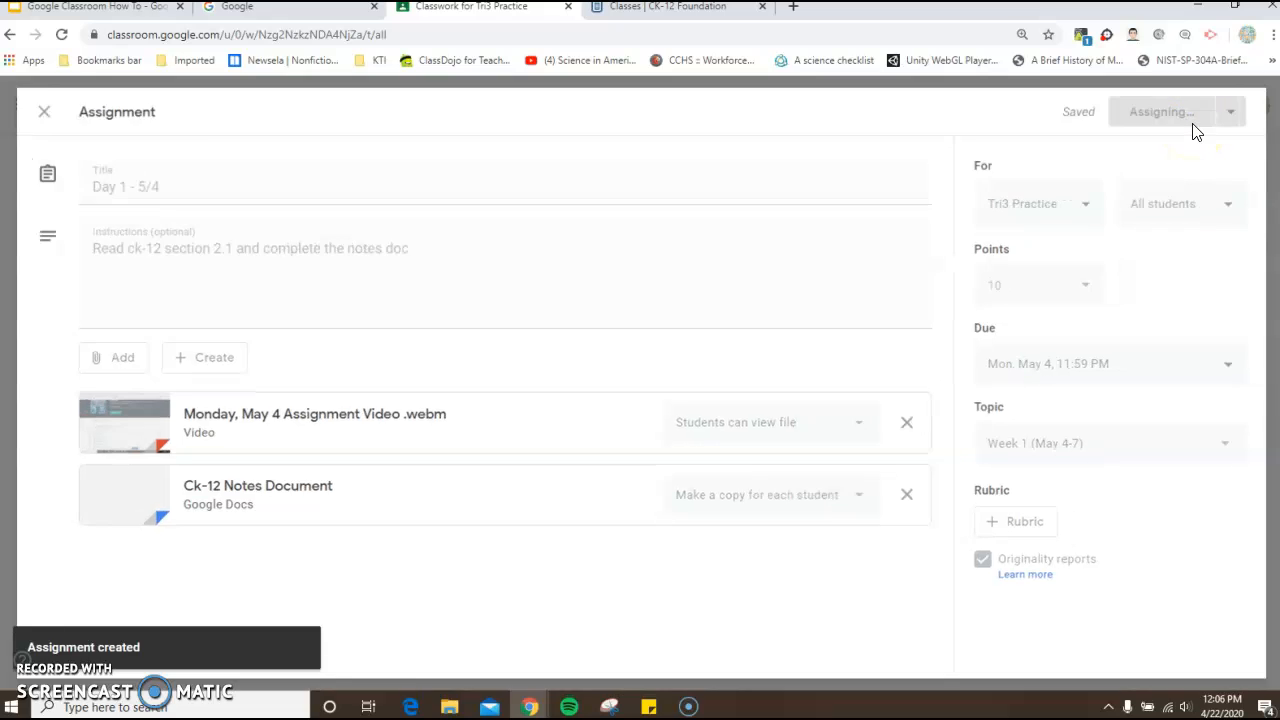
pyautogui.click(497, 110)
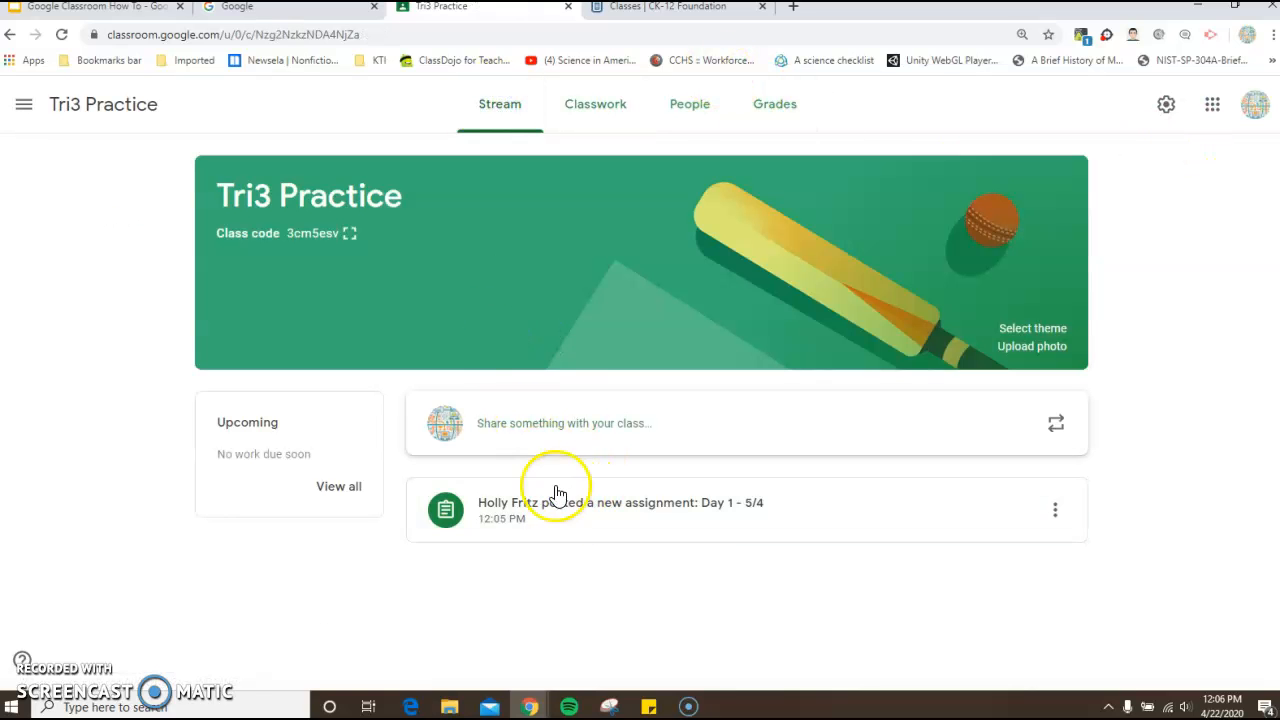
pyautogui.click(583, 104)
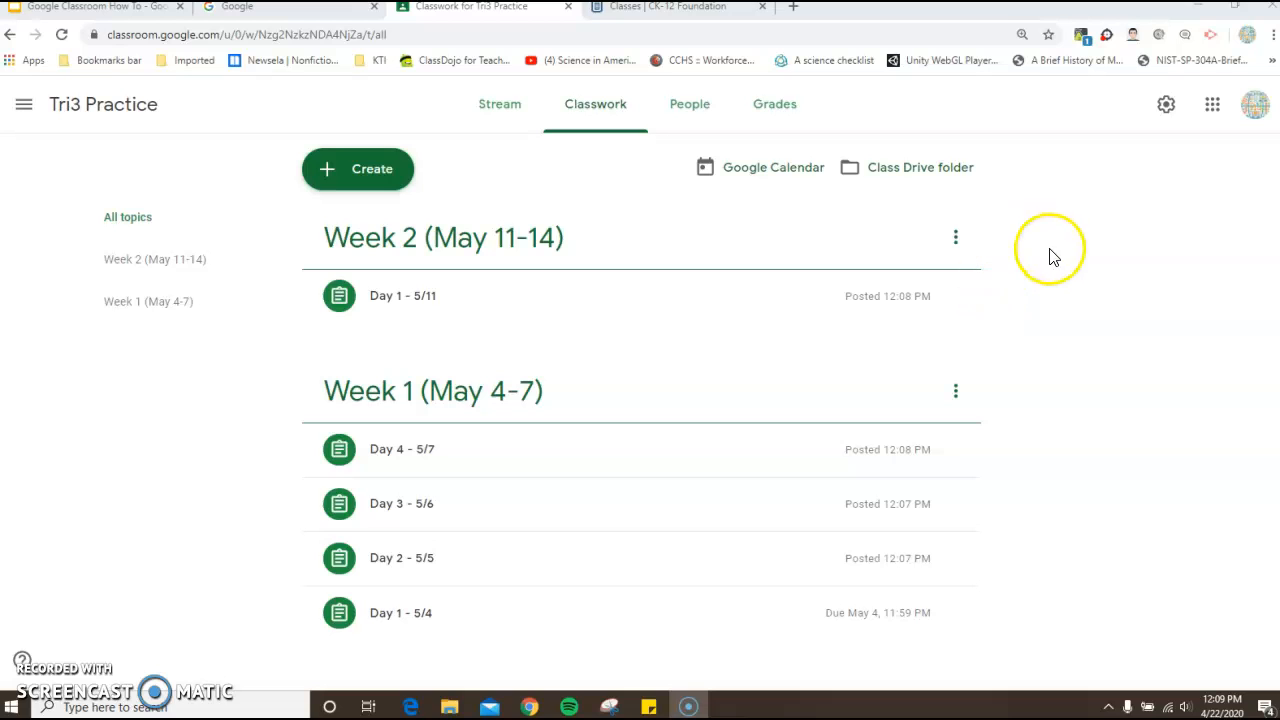
pyautogui.click(363, 177)
pyautogui.click(376, 378)
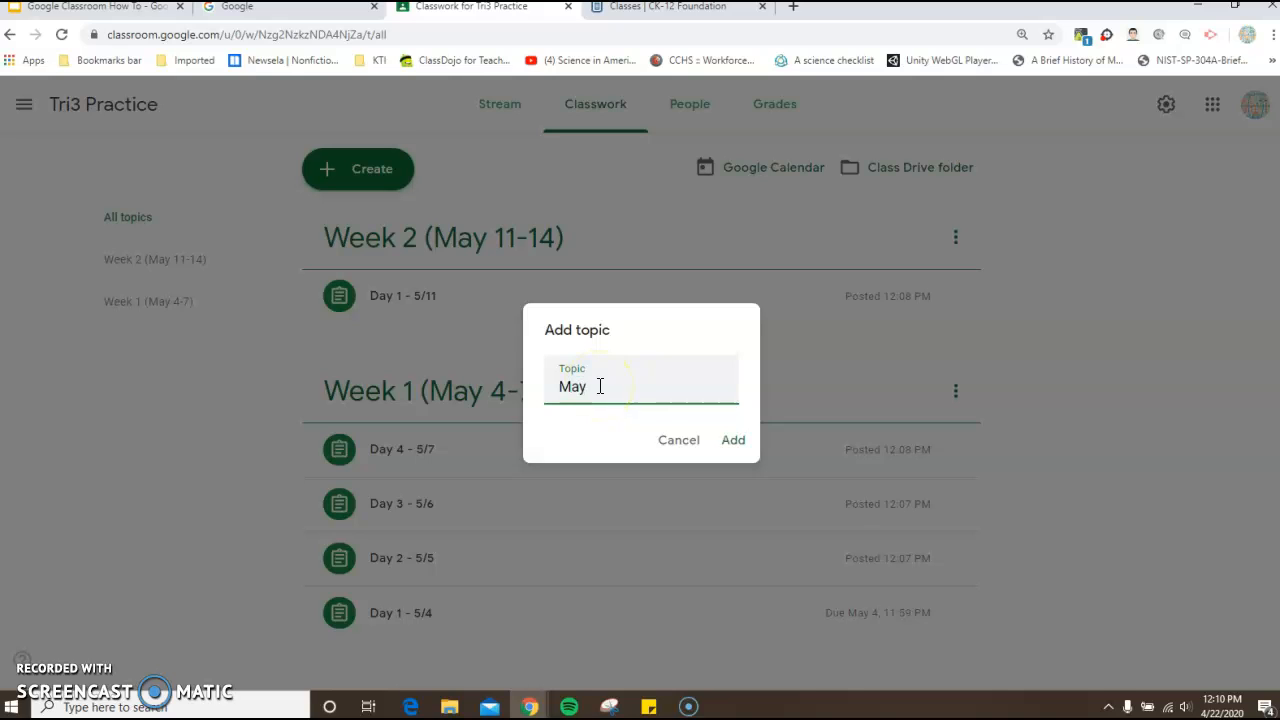
pyautogui.press('BackSpace')
pyautogui.write('Week 3')
pyautogui.click(680, 443)
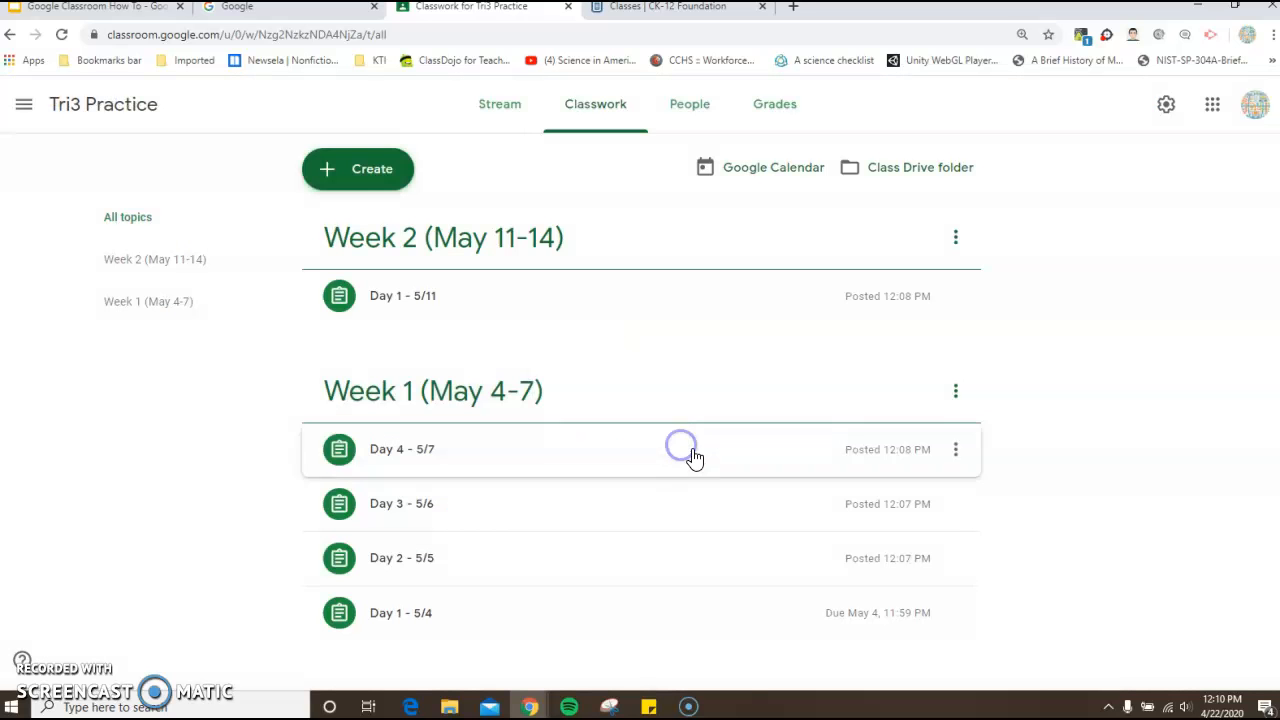